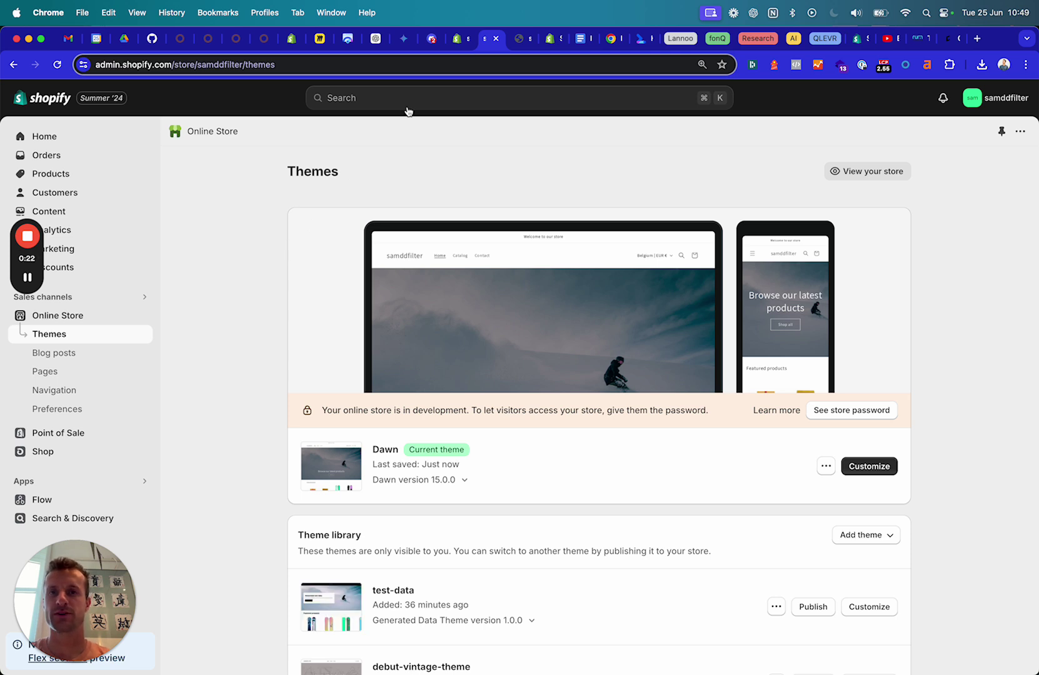
# - Open the storefront's product catalog and expand the Price and color for filter groups to view their options
pyautogui.click(518, 51)
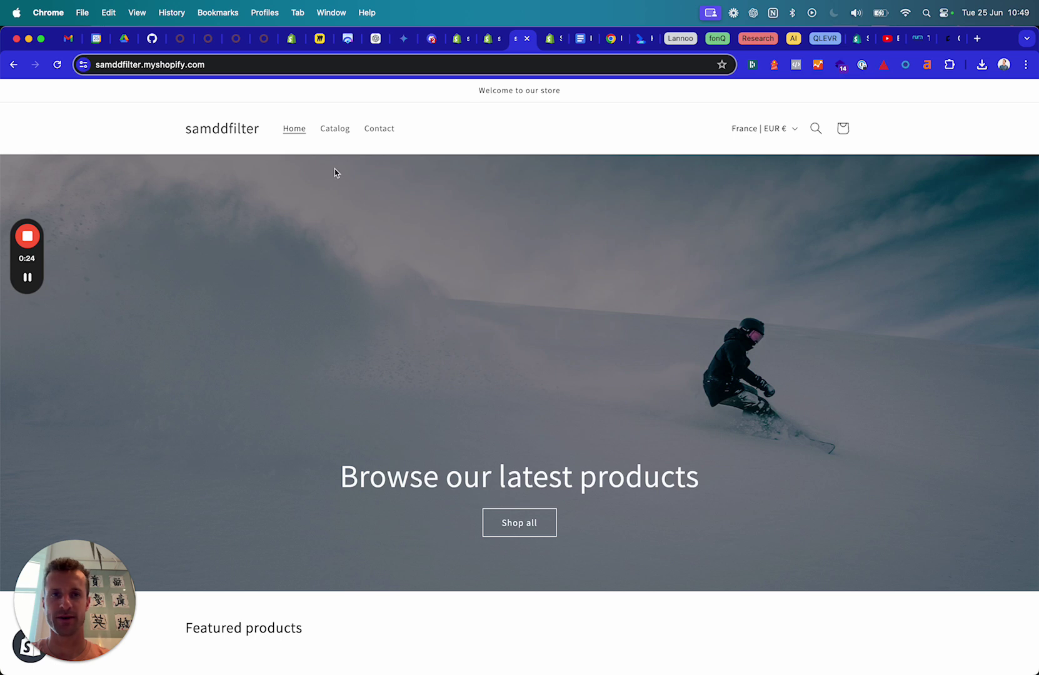
pyautogui.click(335, 129)
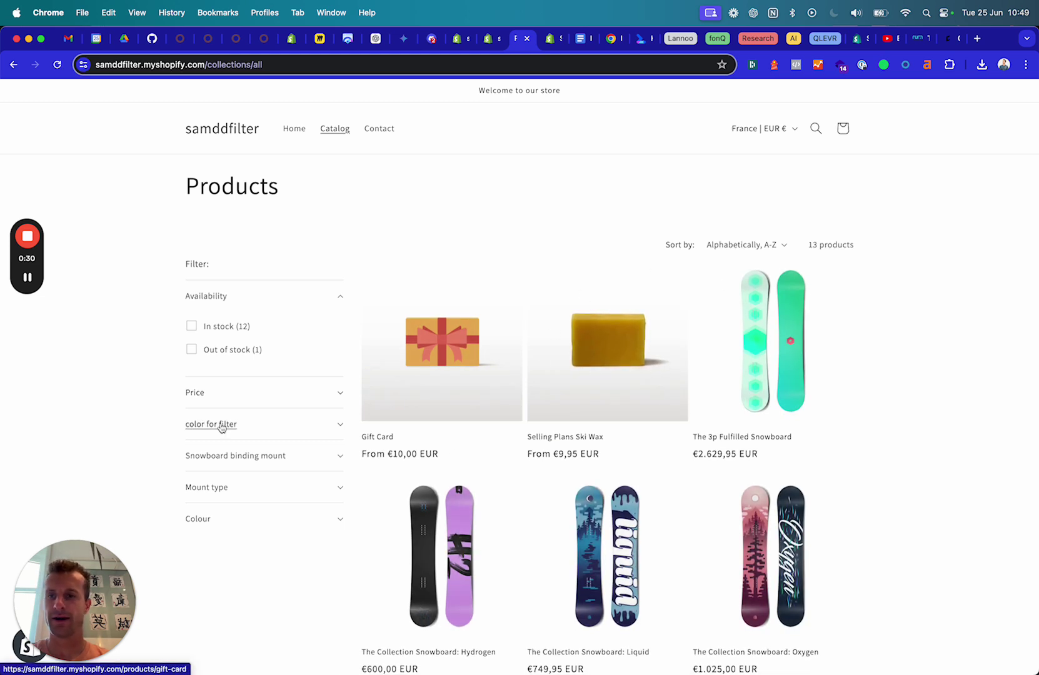
pyautogui.scroll(-2, 220, 427)
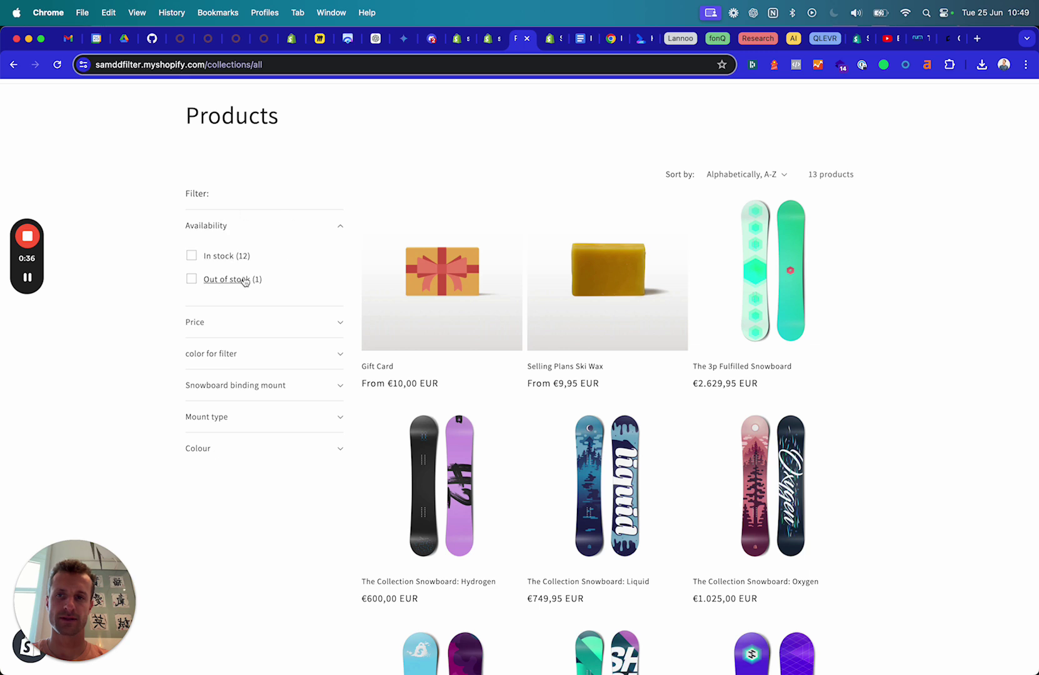
pyautogui.click(222, 331)
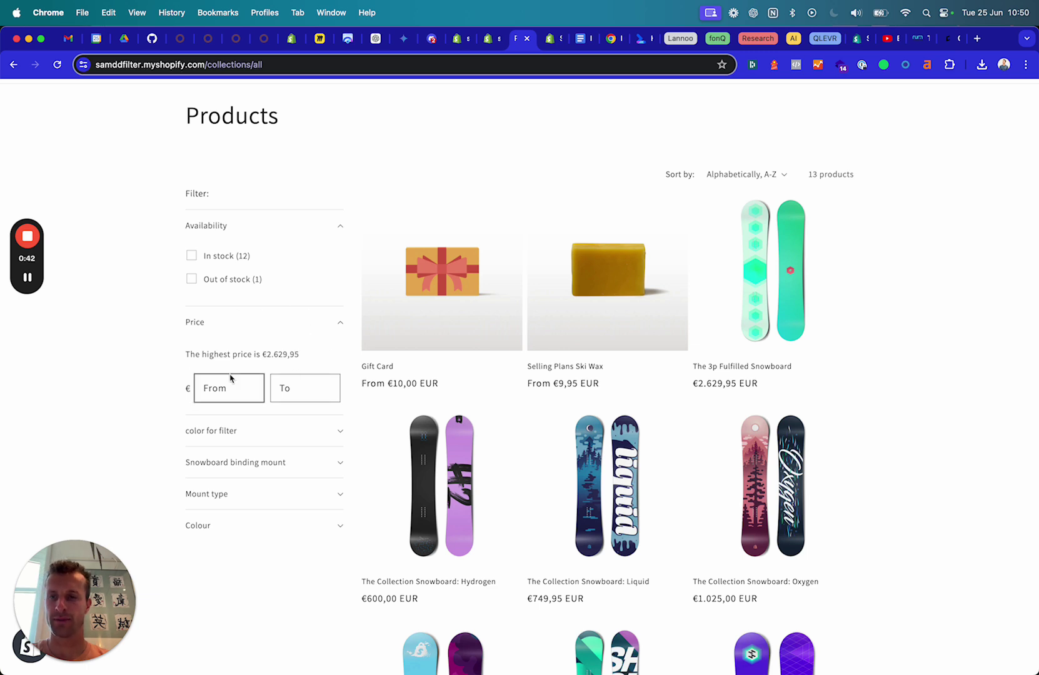
pyautogui.click(228, 431)
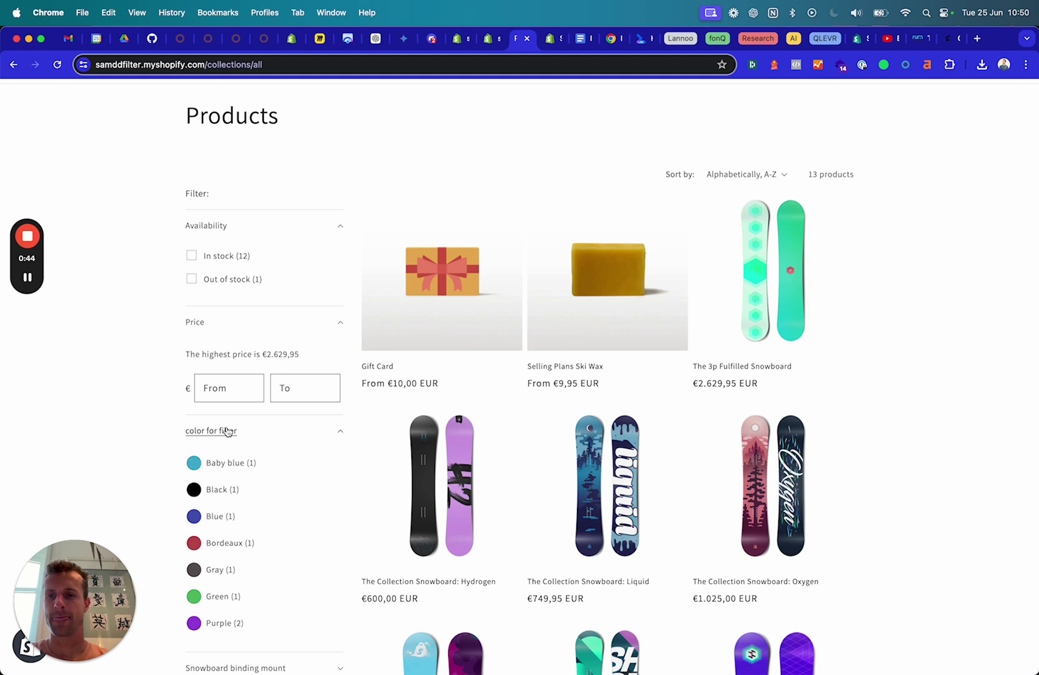
pyautogui.scroll(-3, 228, 430)
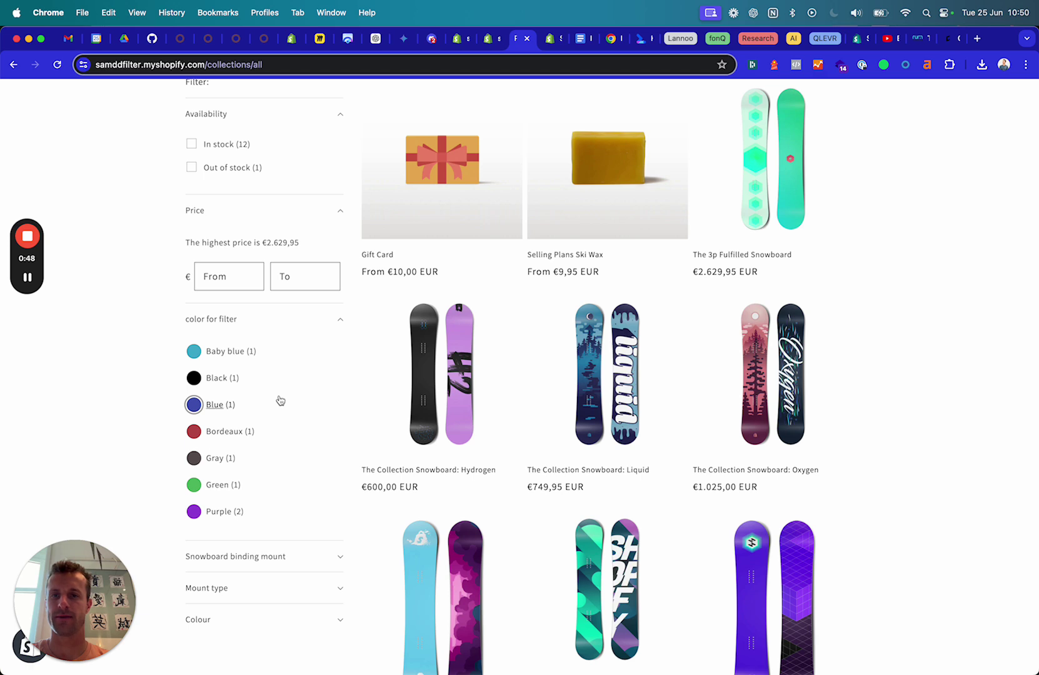
pyautogui.scroll(-1, 280, 400)
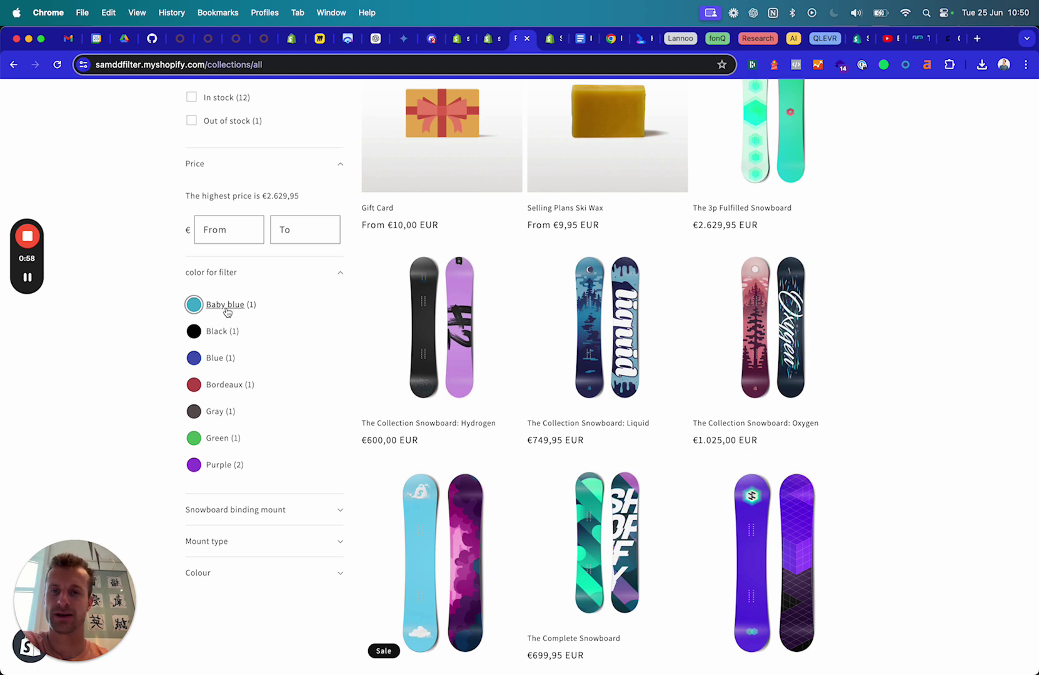
pyautogui.scroll(-2, 239, 457)
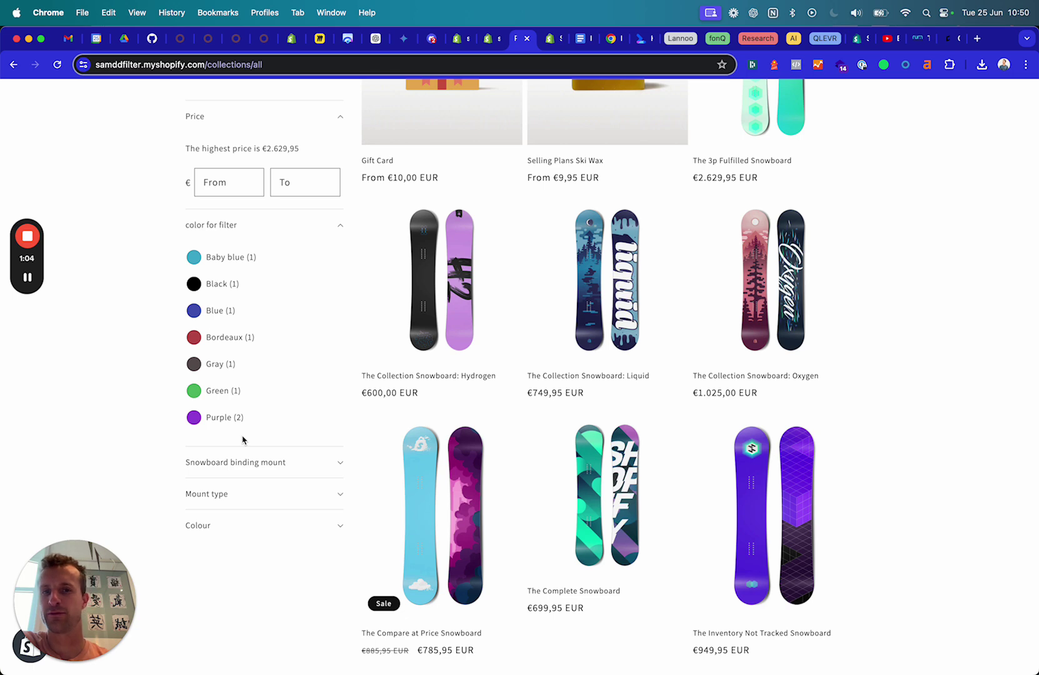
# - Expand the Colour, Snowboard binding mount and Mount type filter groups and examine their options
pyautogui.click(223, 530)
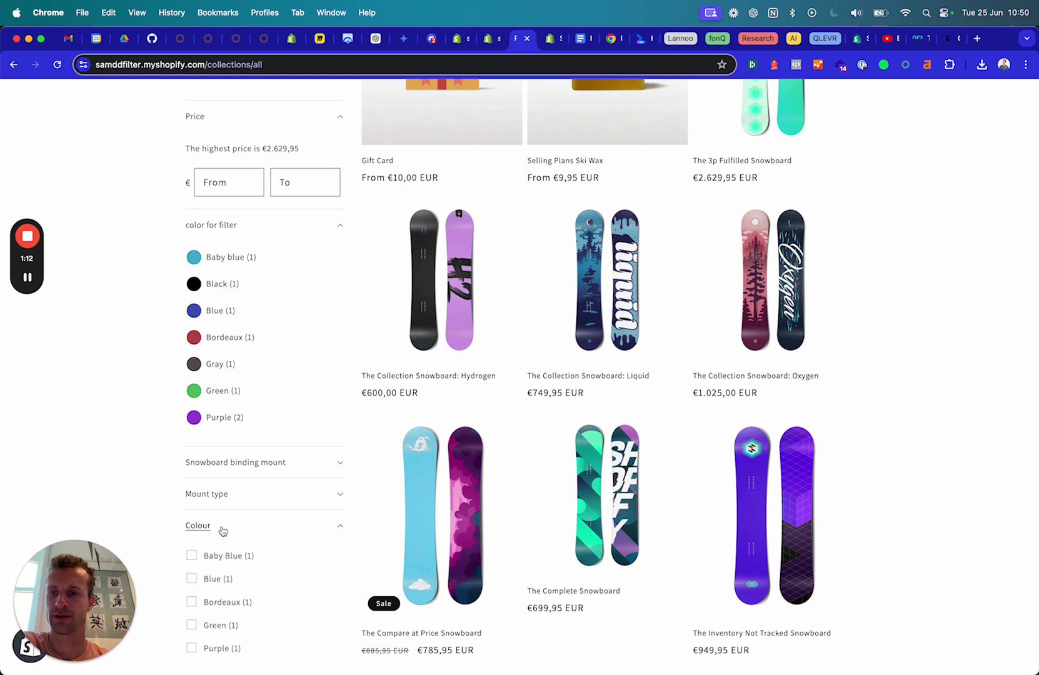
pyautogui.scroll(-2, 222, 531)
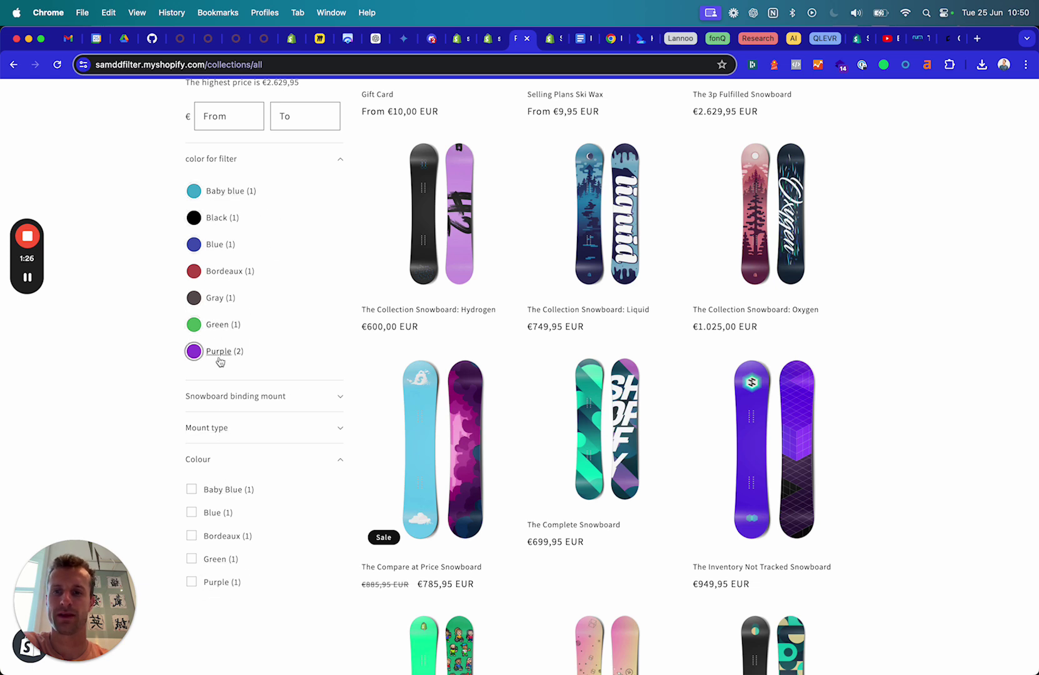
pyautogui.click(299, 400)
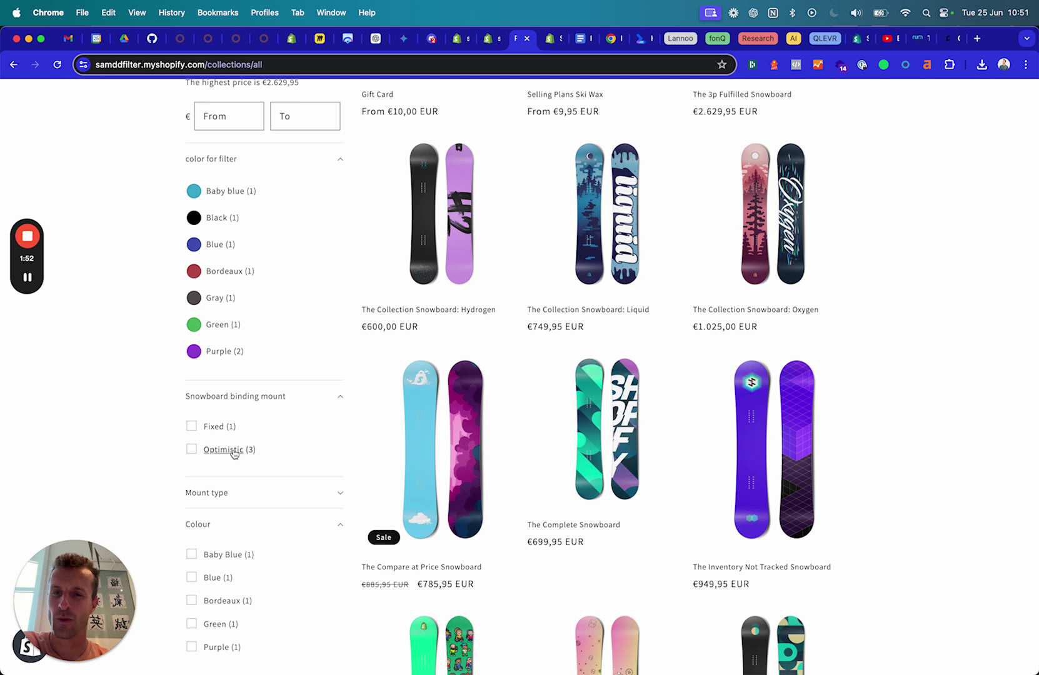
pyautogui.click(228, 494)
pyautogui.scroll(-2, 228, 494)
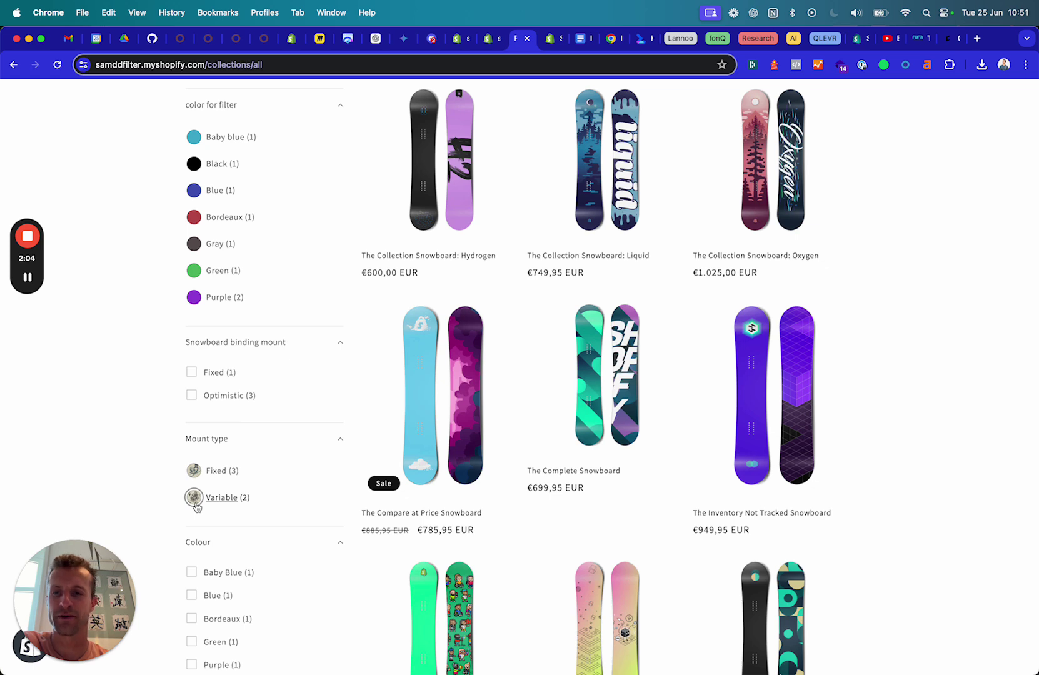
pyautogui.scroll(-1, 250, 475)
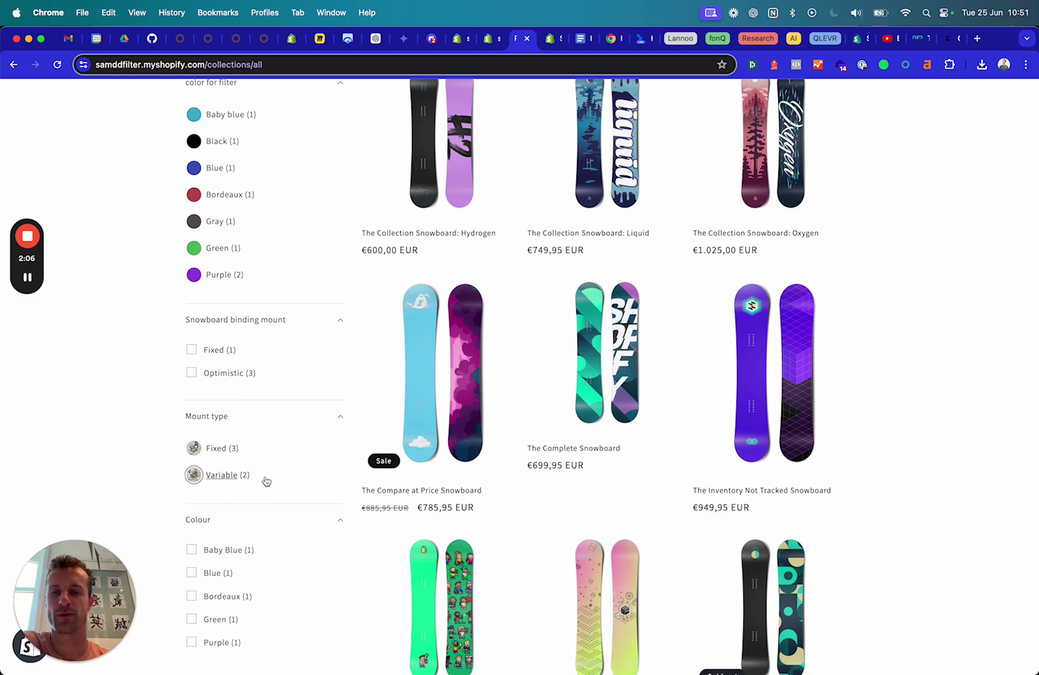
pyautogui.scroll(-1, 266, 481)
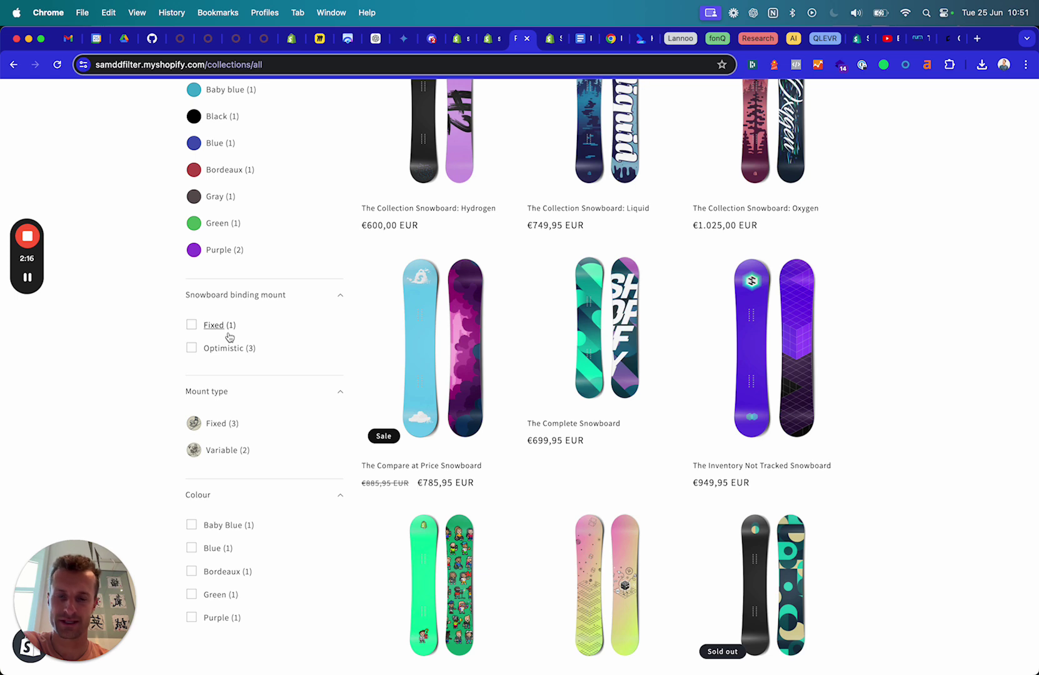
# - Switch from the storefront to the Search & Discovery filters list in the store admin to view the configured filters
pyautogui.scroll(5, 229, 337)
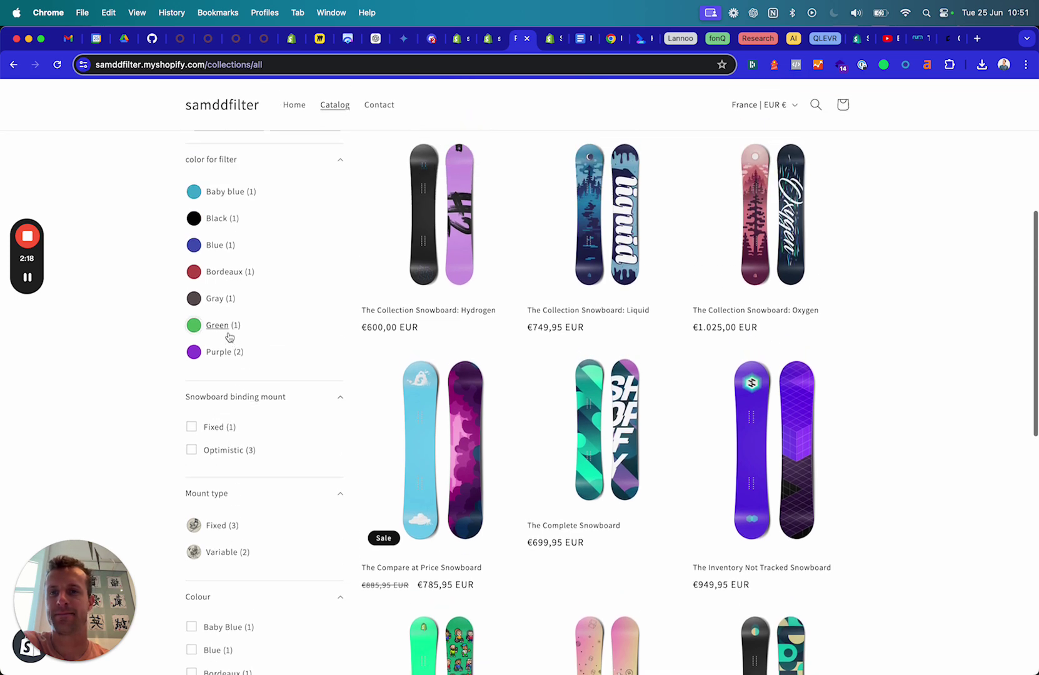
pyautogui.scroll(3, 229, 338)
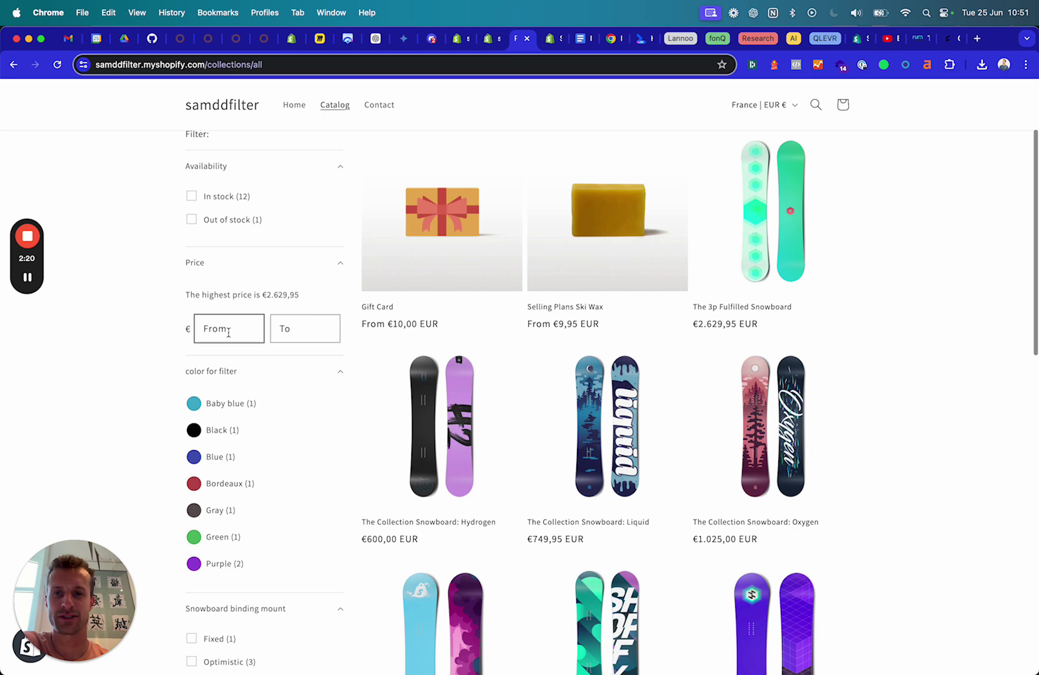
pyautogui.click(490, 39)
pyautogui.click(456, 38)
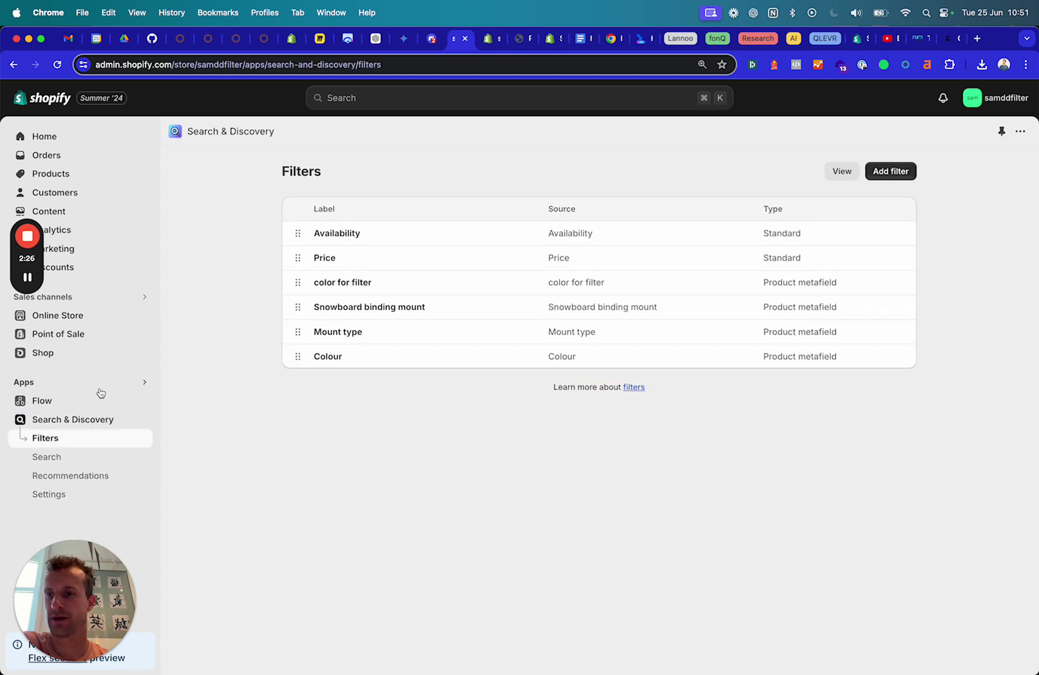
pyautogui.moveTo(87, 588); pyautogui.dragTo(544, 456)
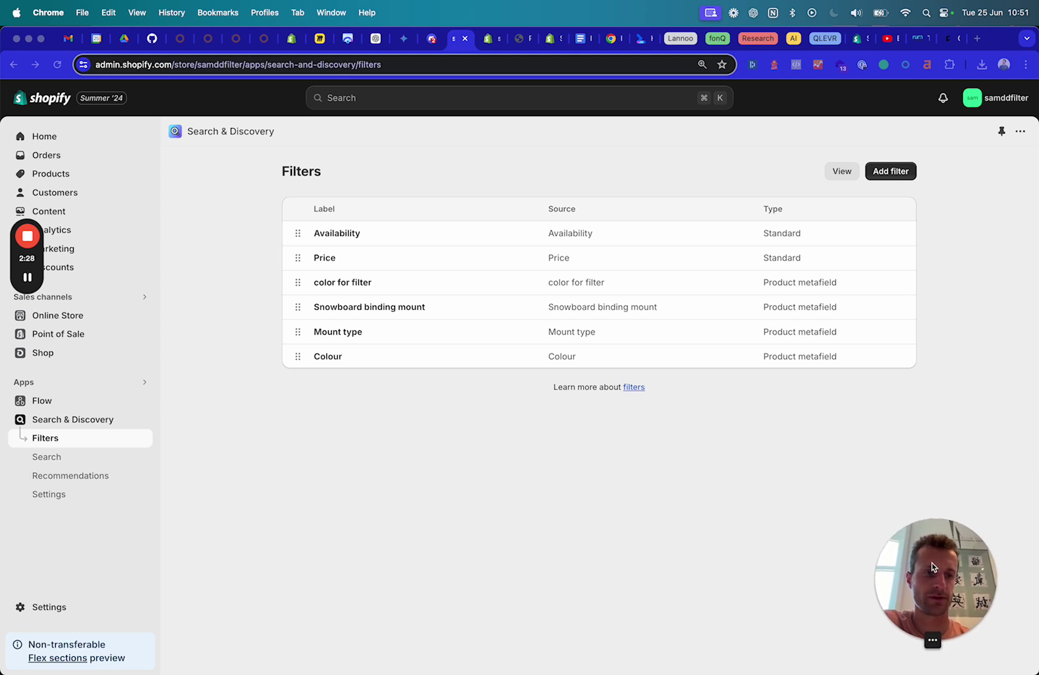
pyautogui.click(96, 562)
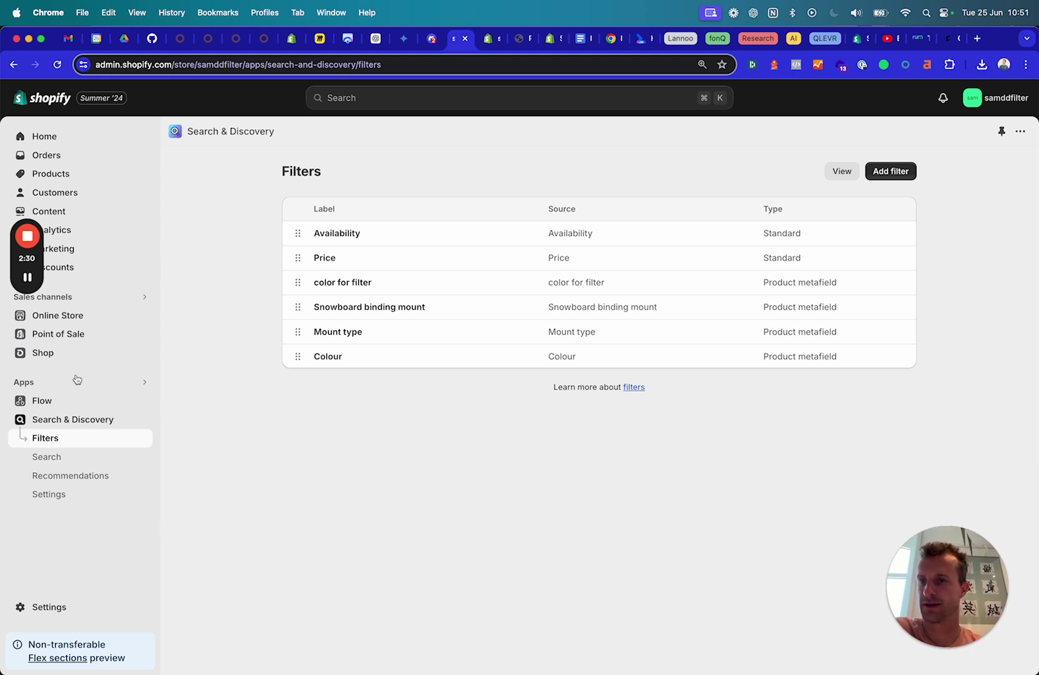
# - Review the entries of the Mount and Color metaobjects, comparing the Mount entries with the storefront's Mount type filter
pyautogui.click(74, 212)
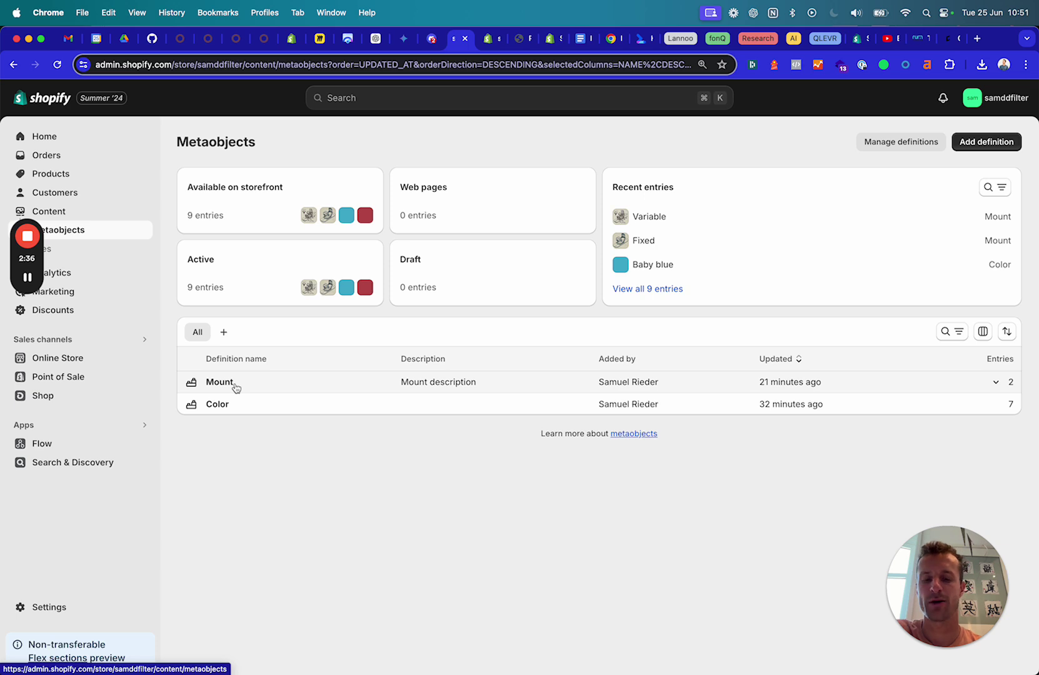
pyautogui.click(234, 387)
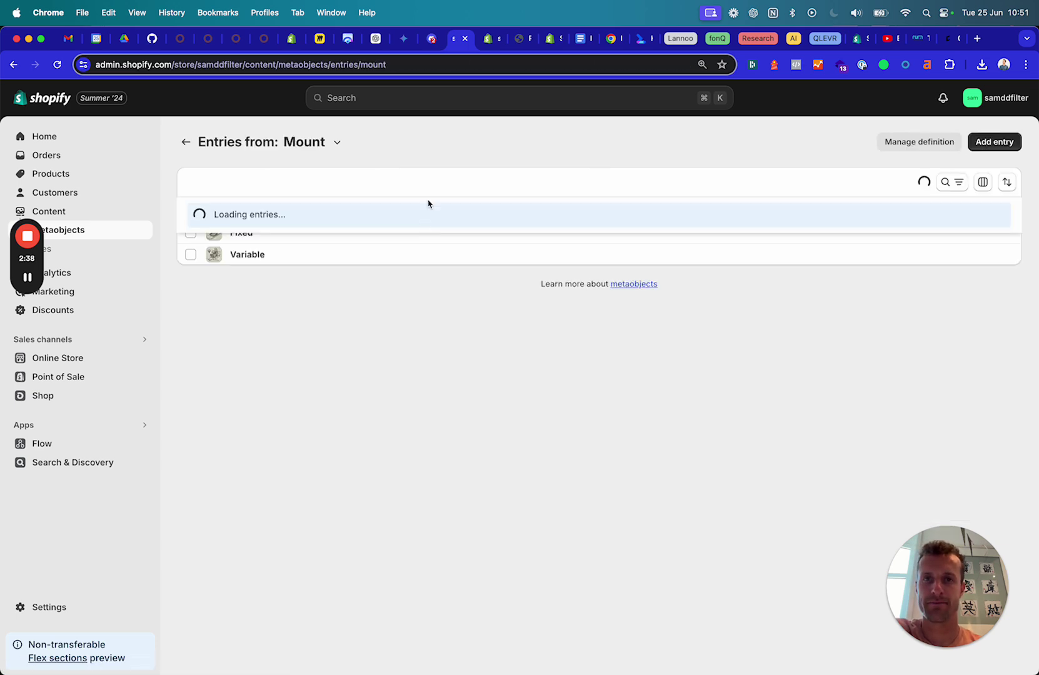
pyautogui.click(516, 39)
pyautogui.scroll(-8, 250, 487)
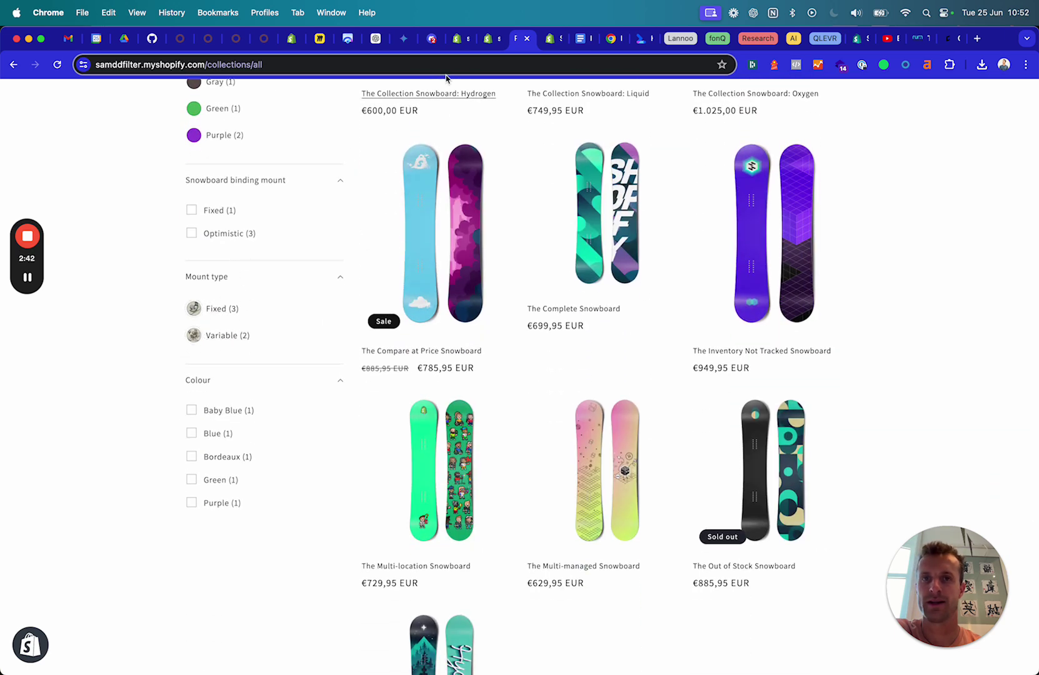
pyautogui.click(459, 39)
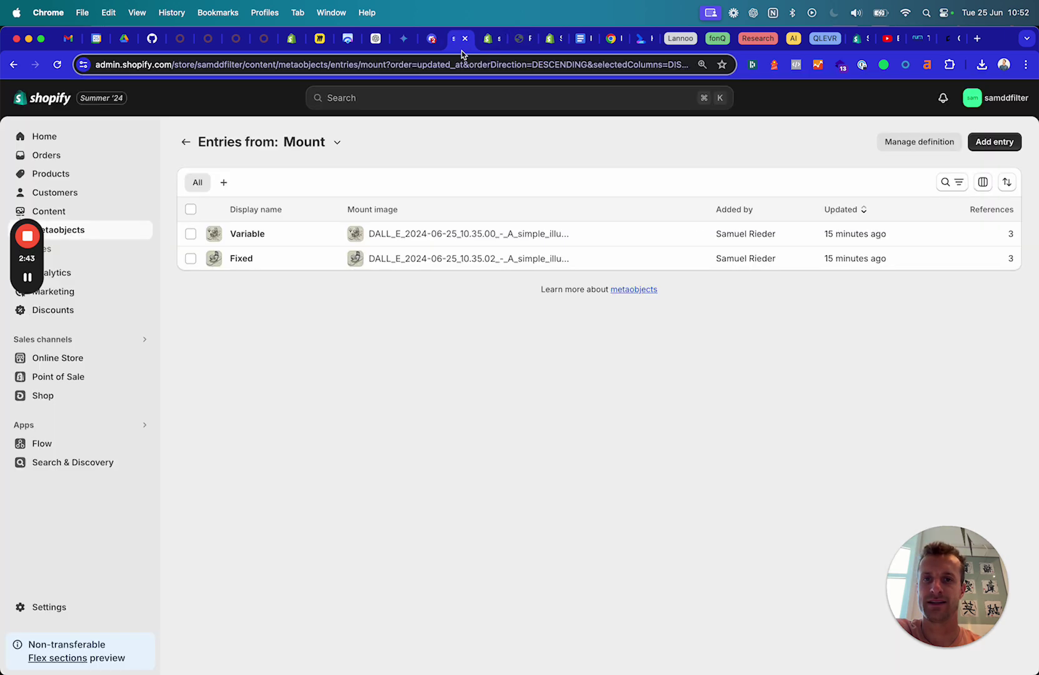
pyautogui.click(186, 142)
pyautogui.click(243, 405)
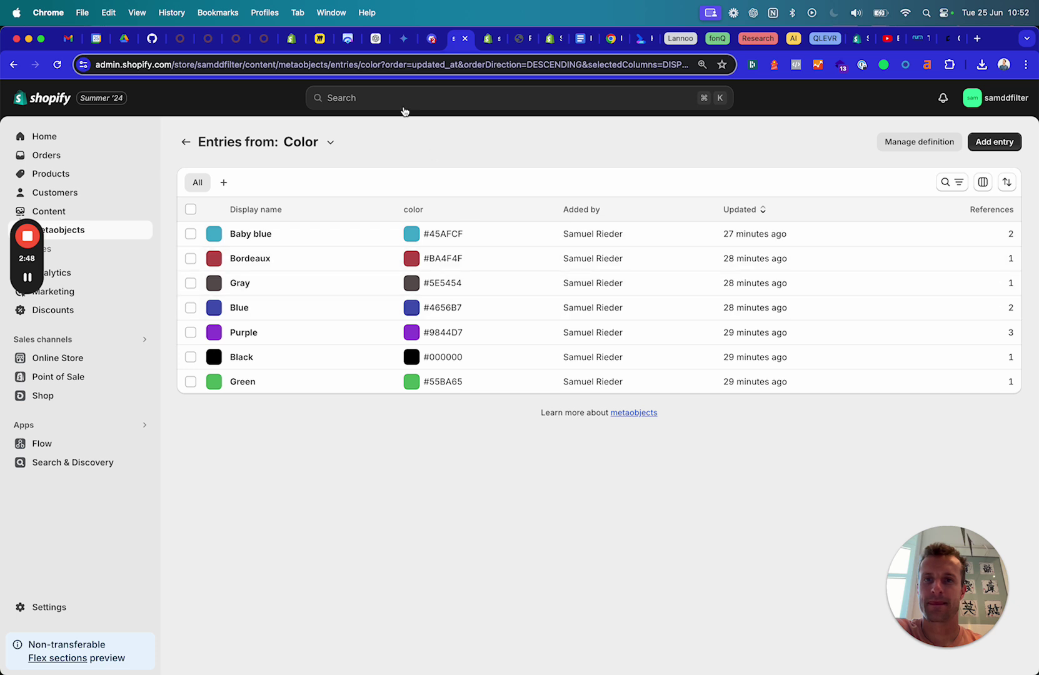
# - Return to the metaobjects overview and start a new metaobject definition
pyautogui.click(186, 145)
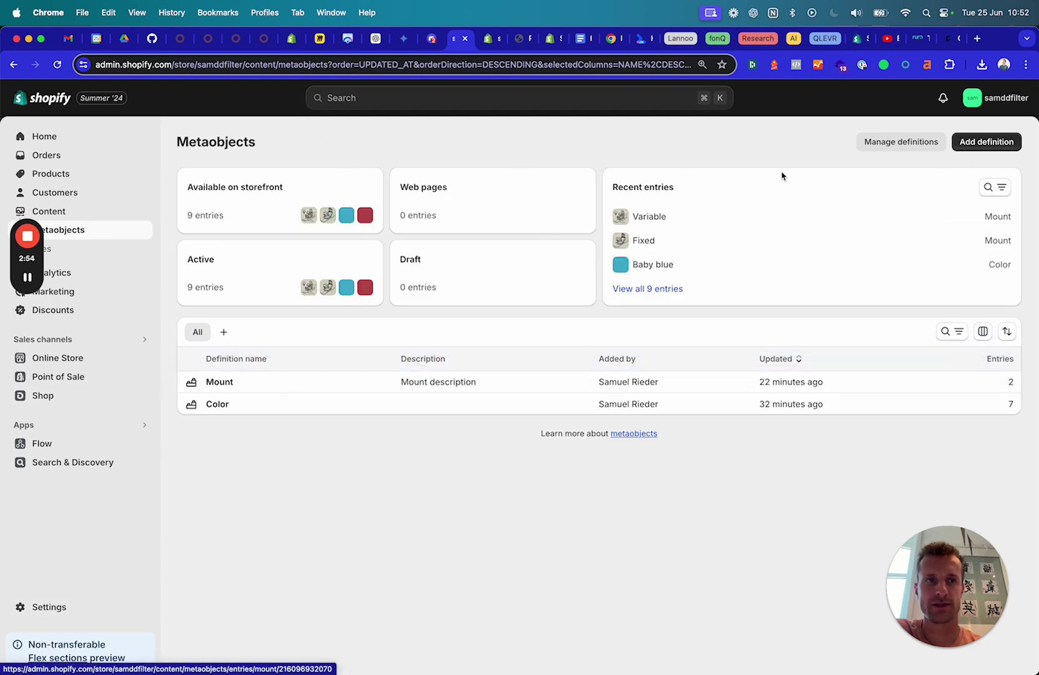
pyautogui.click(984, 142)
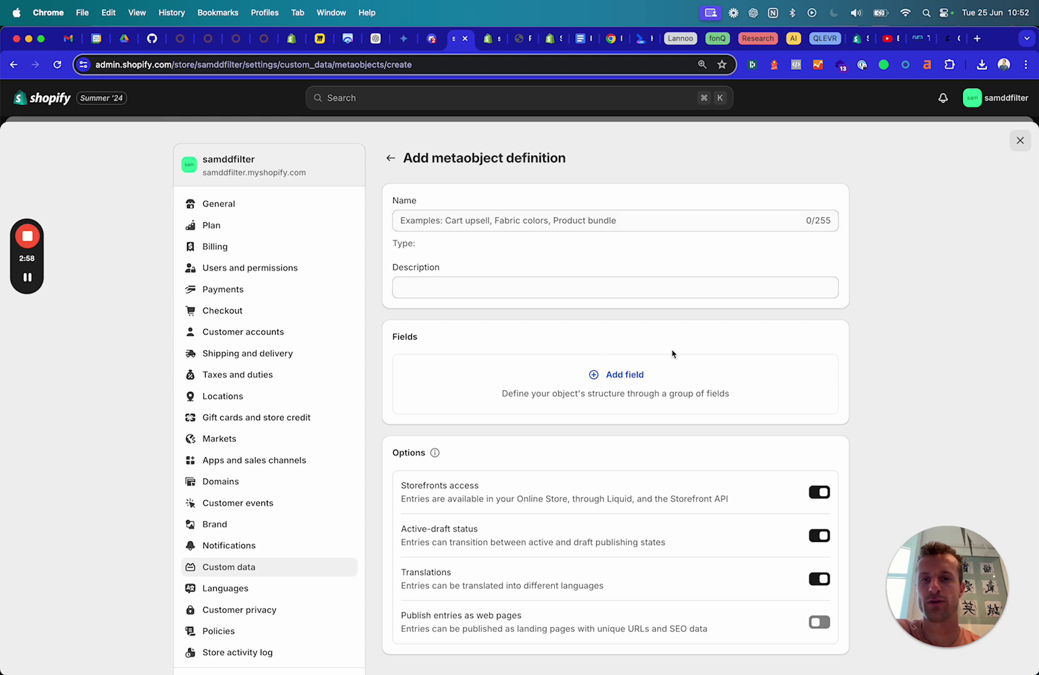
pyautogui.click(624, 382)
pyautogui.click(458, 494)
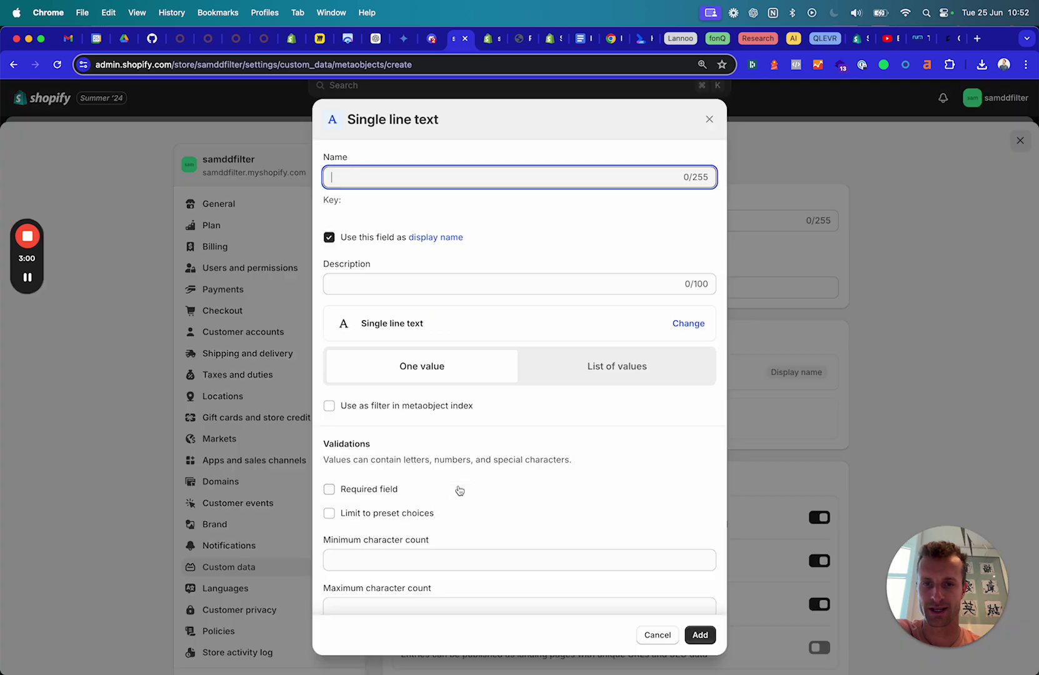
pyautogui.click(710, 120)
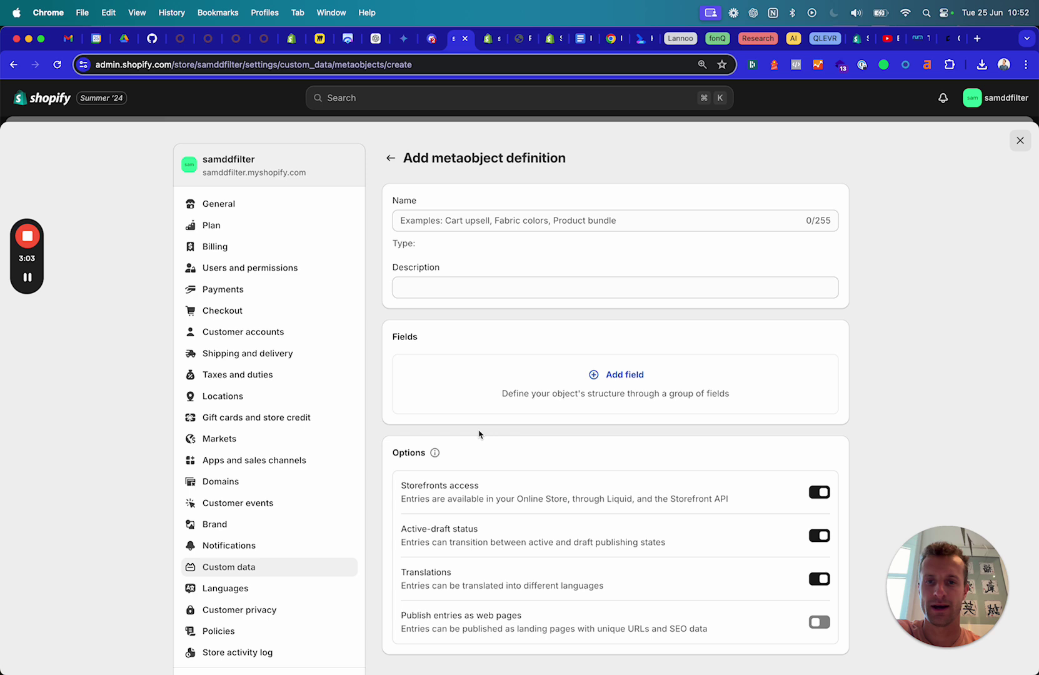
# - Add a single line text field named "colour 2" to the new metaobject definition, keeping it as the display name
pyautogui.click(616, 374)
pyautogui.click(451, 498)
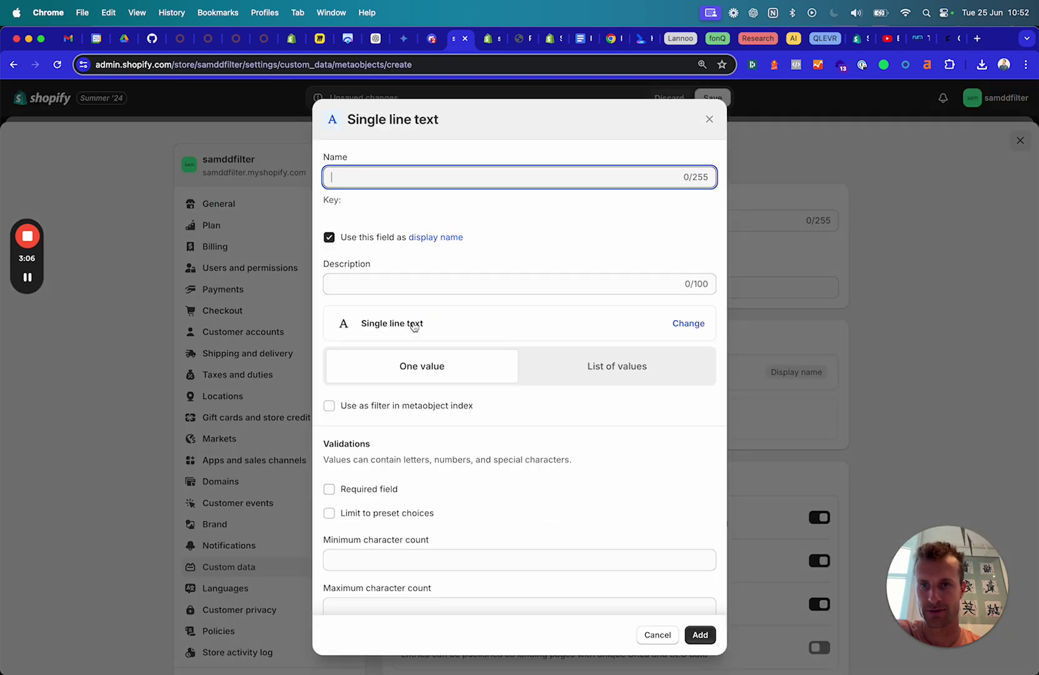
pyautogui.write('colour 2')
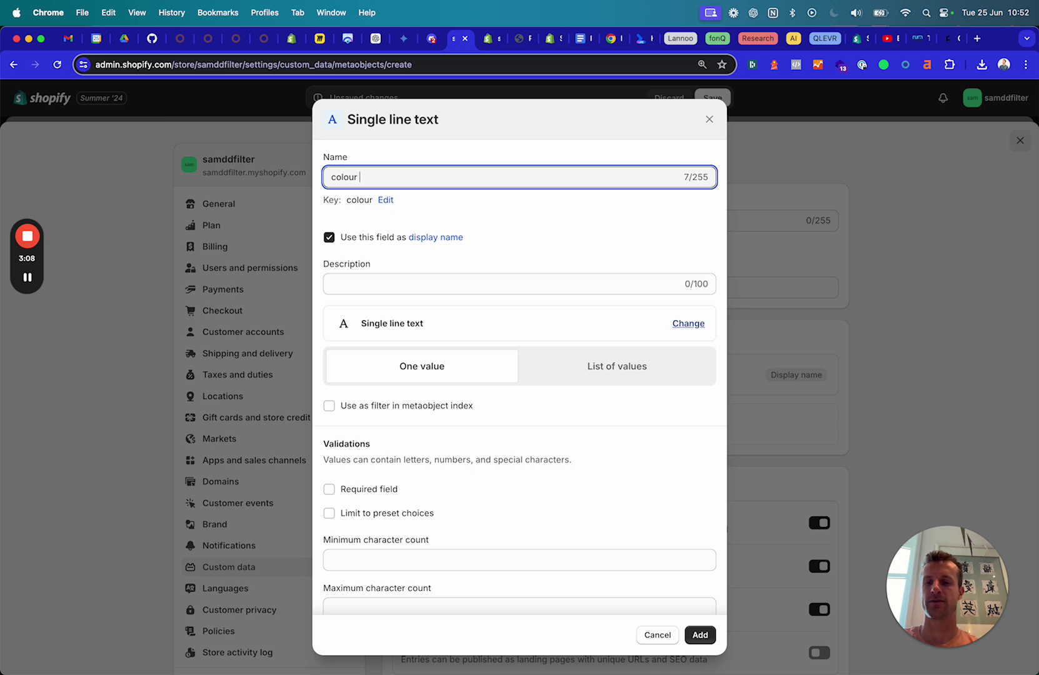
pyautogui.scroll(-2, 395, 510)
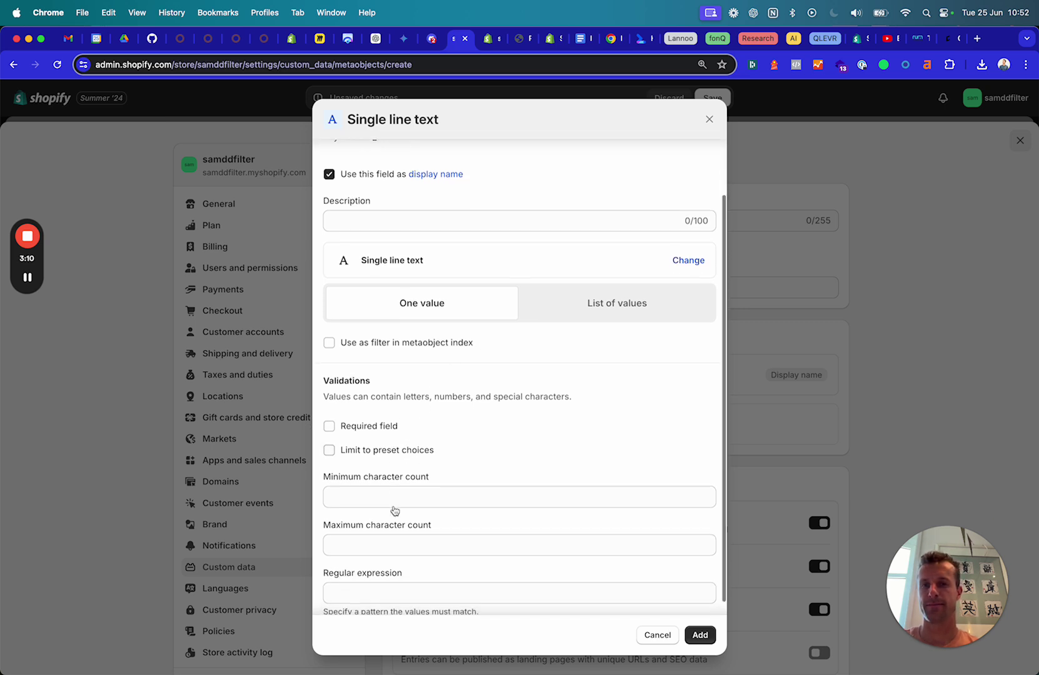
pyautogui.click(700, 634)
# - Examine the field types available for the new metaobject definition, including the File reference and Color types
pyautogui.click(609, 424)
pyautogui.scroll(-5, 453, 316)
pyautogui.scroll(-5, 455, 315)
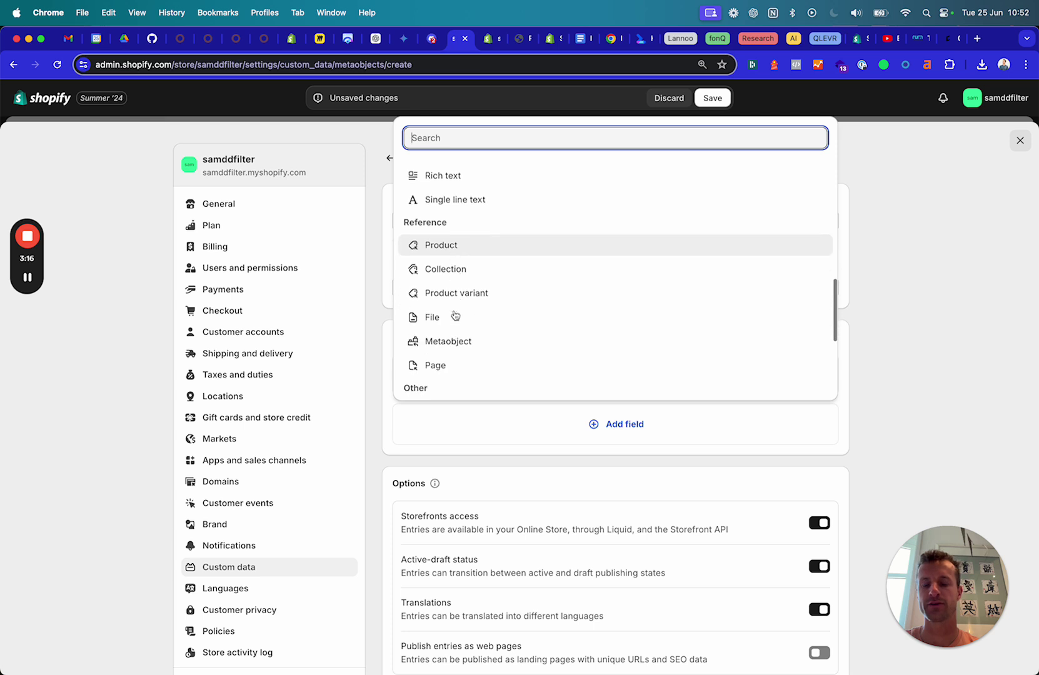
pyautogui.scroll(-2, 455, 315)
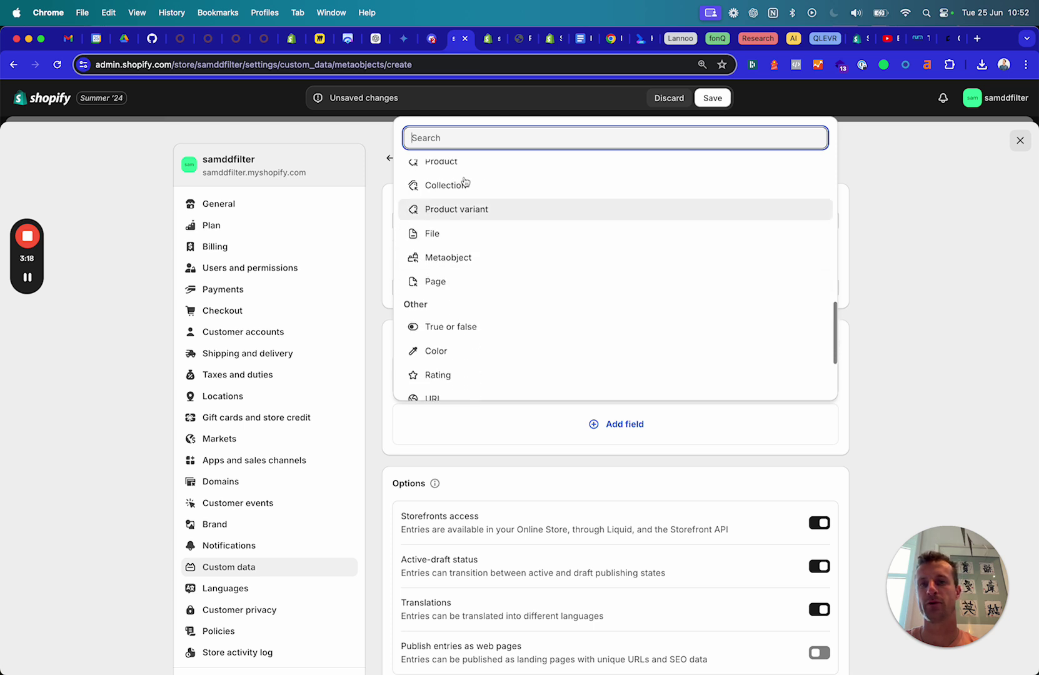
pyautogui.scroll(-1, 475, 351)
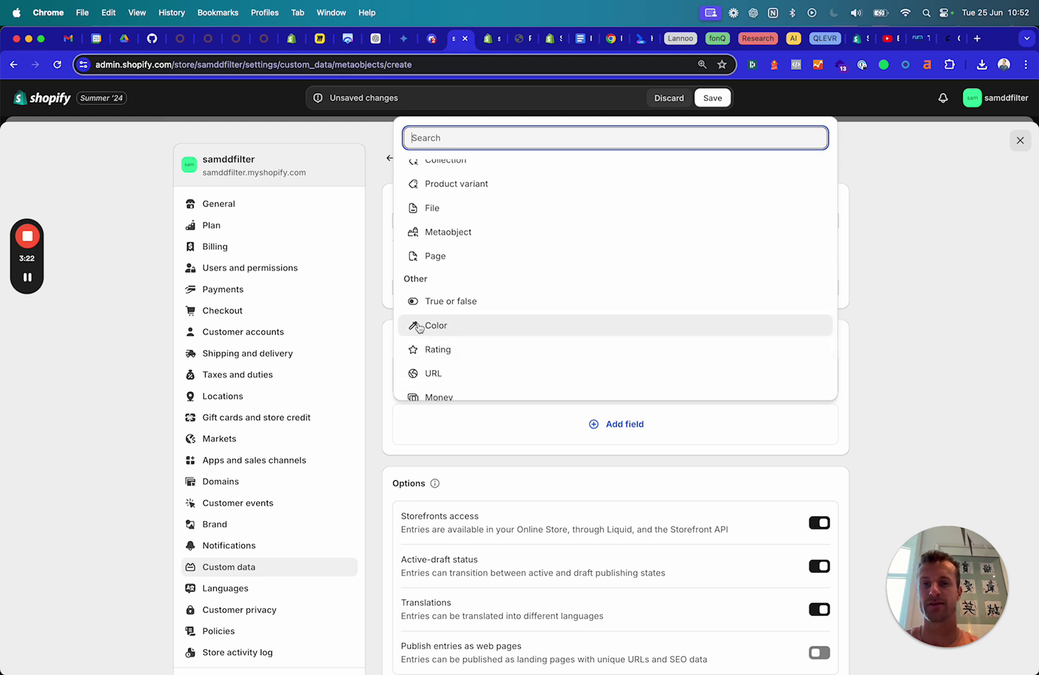
pyautogui.scroll(3, 419, 327)
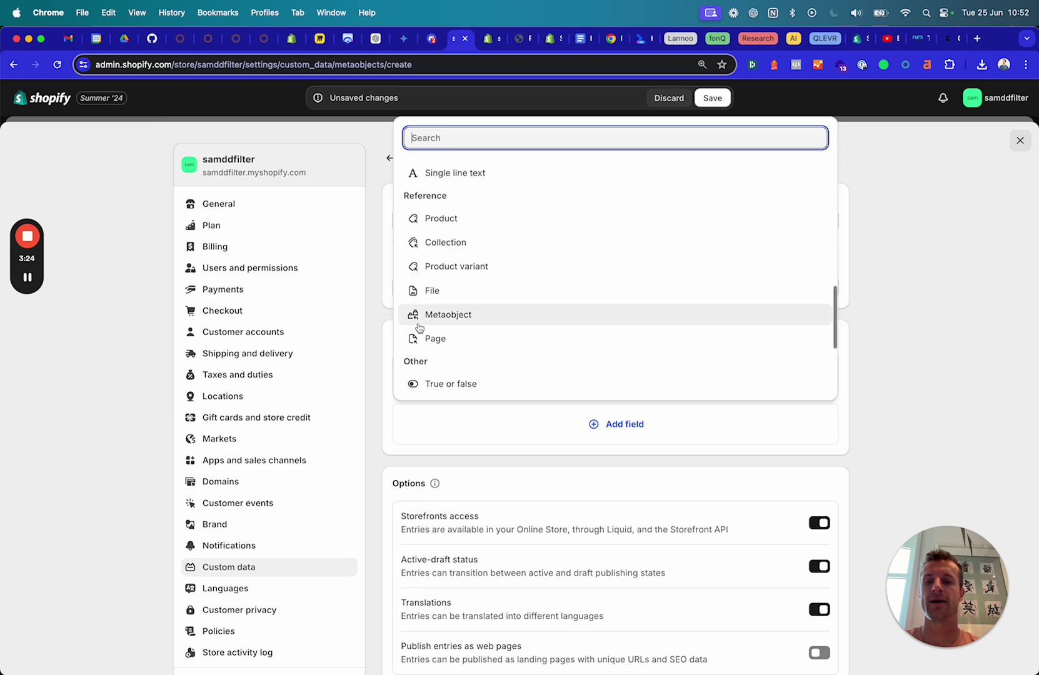
pyautogui.scroll(3, 417, 325)
pyautogui.scroll(-3, 418, 325)
# - Start a File field that accepts only images, excluding videos, and close it without adding it to the definition
pyautogui.click(439, 299)
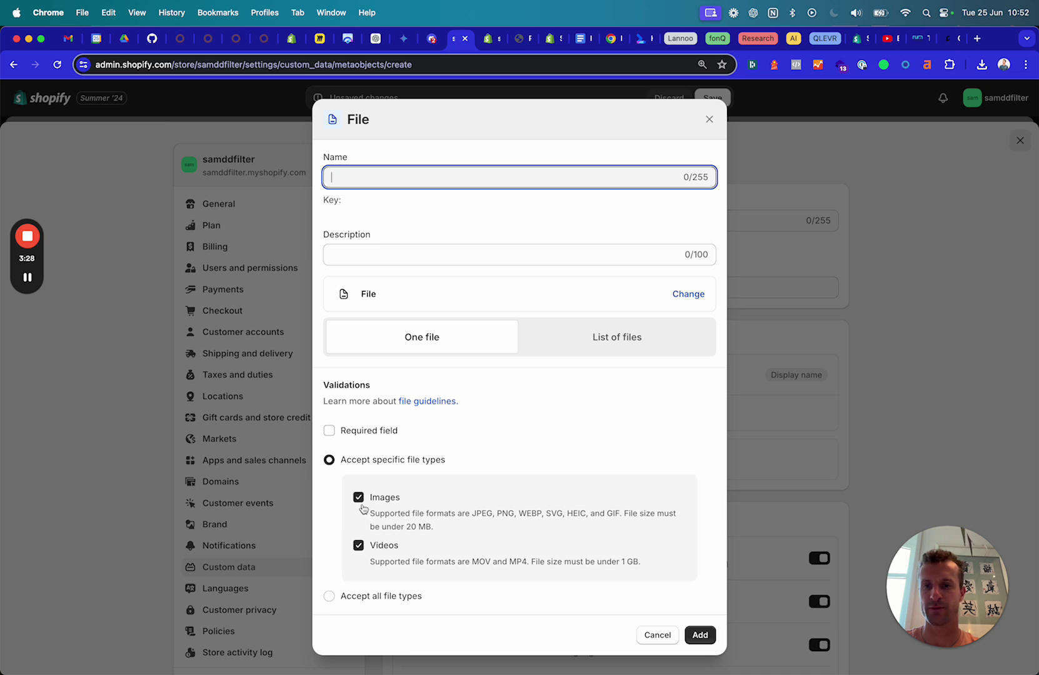
pyautogui.click(360, 548)
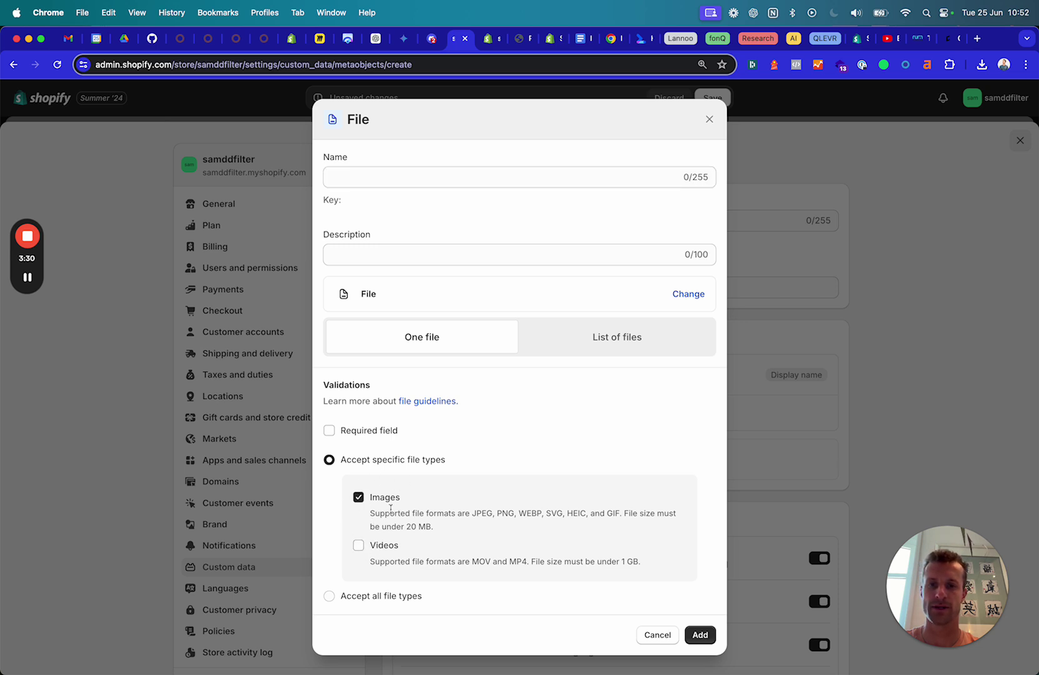
pyautogui.click(709, 120)
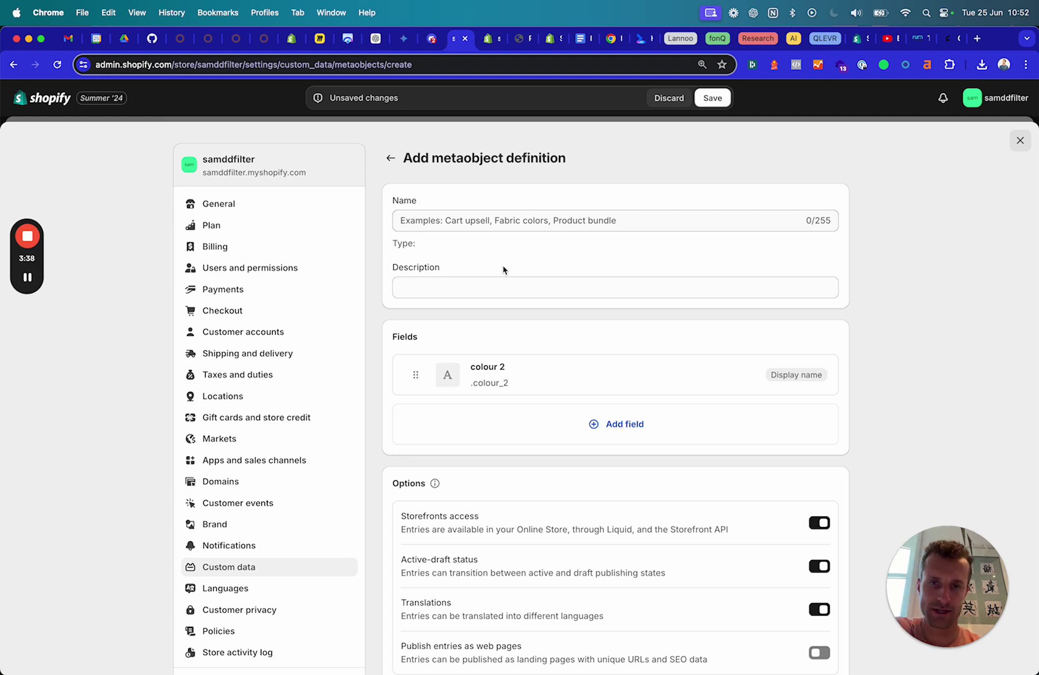
# - Discard the unsaved metaobject definition and return to the Custom data settings
pyautogui.click(391, 160)
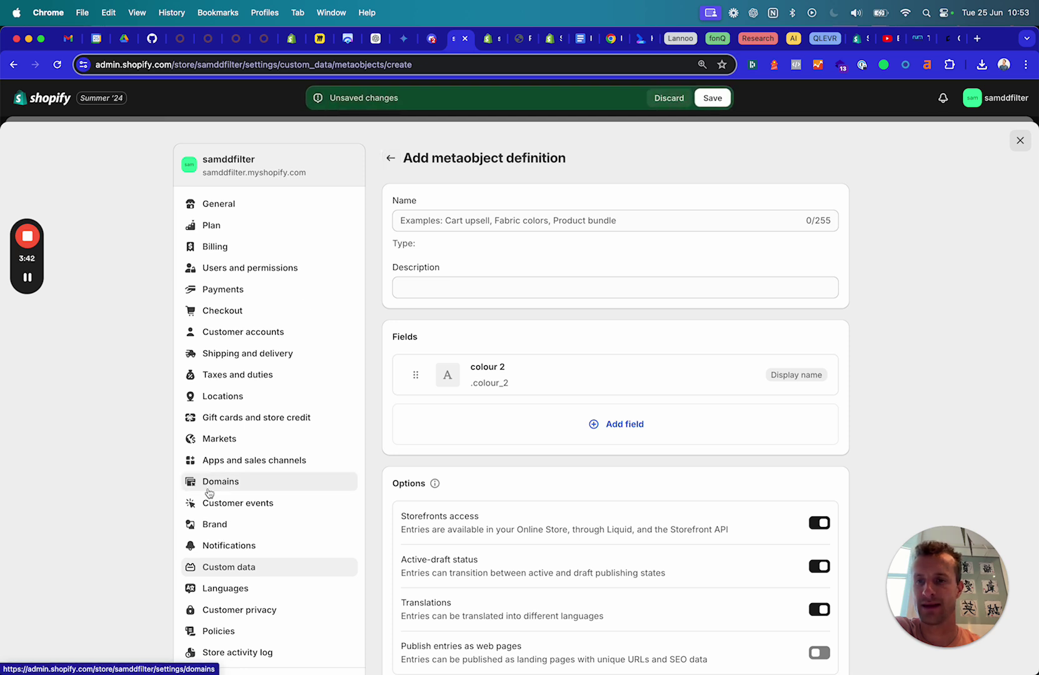
pyautogui.click(674, 100)
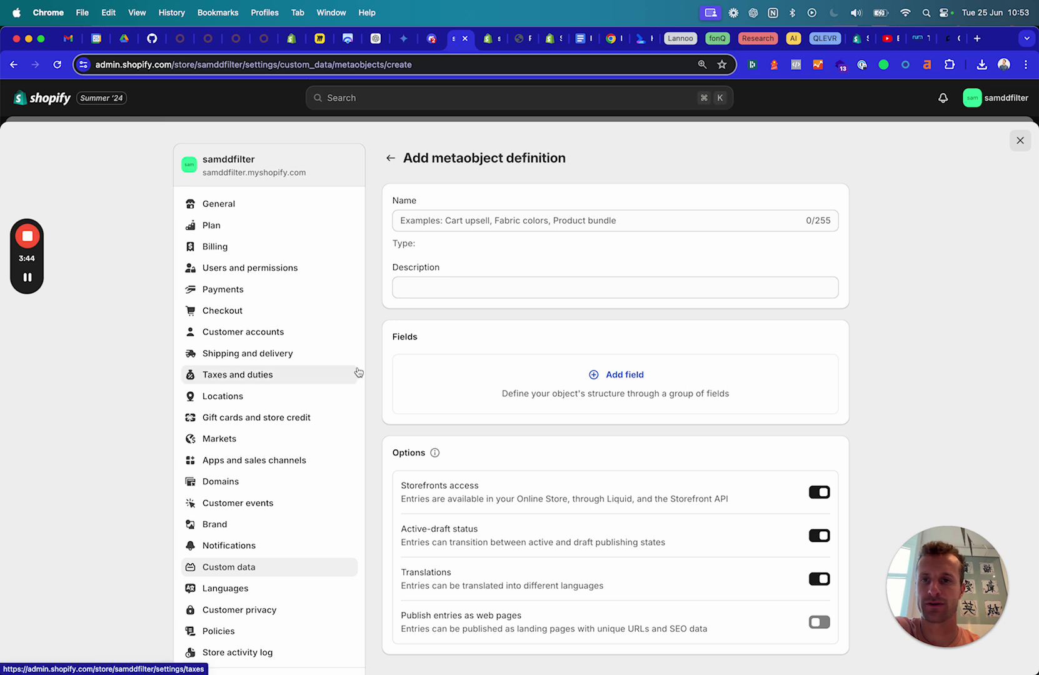
pyautogui.click(390, 158)
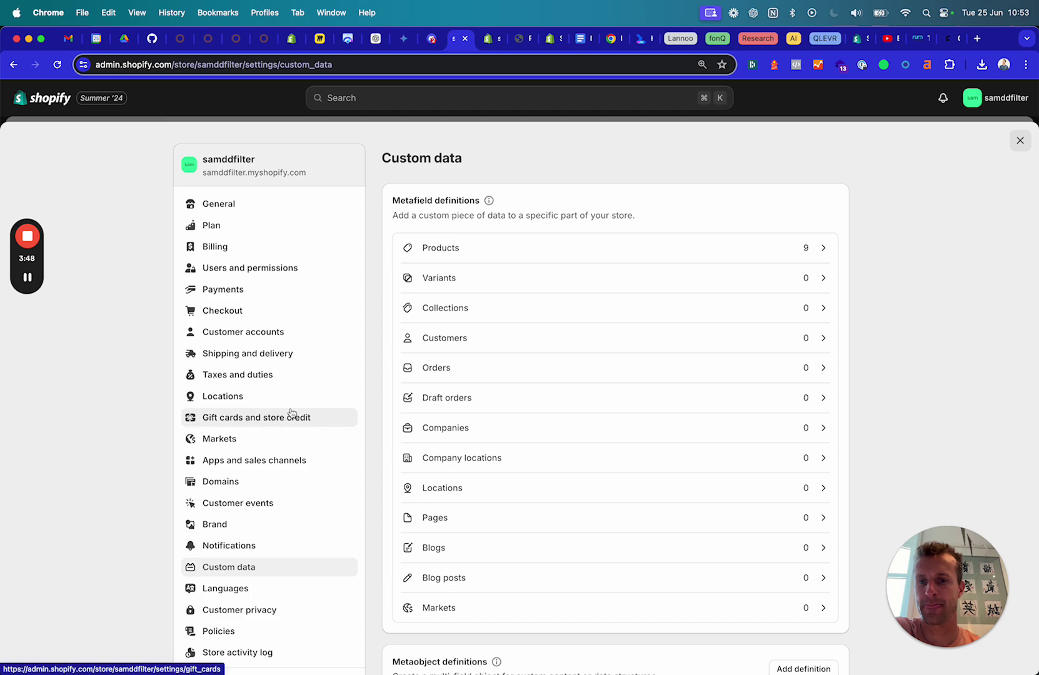
# - Open the product metafield definitions and compare them with the filters on the storefront collection page
pyautogui.scroll(-1, 532, 312)
pyautogui.scroll(-1, 531, 311)
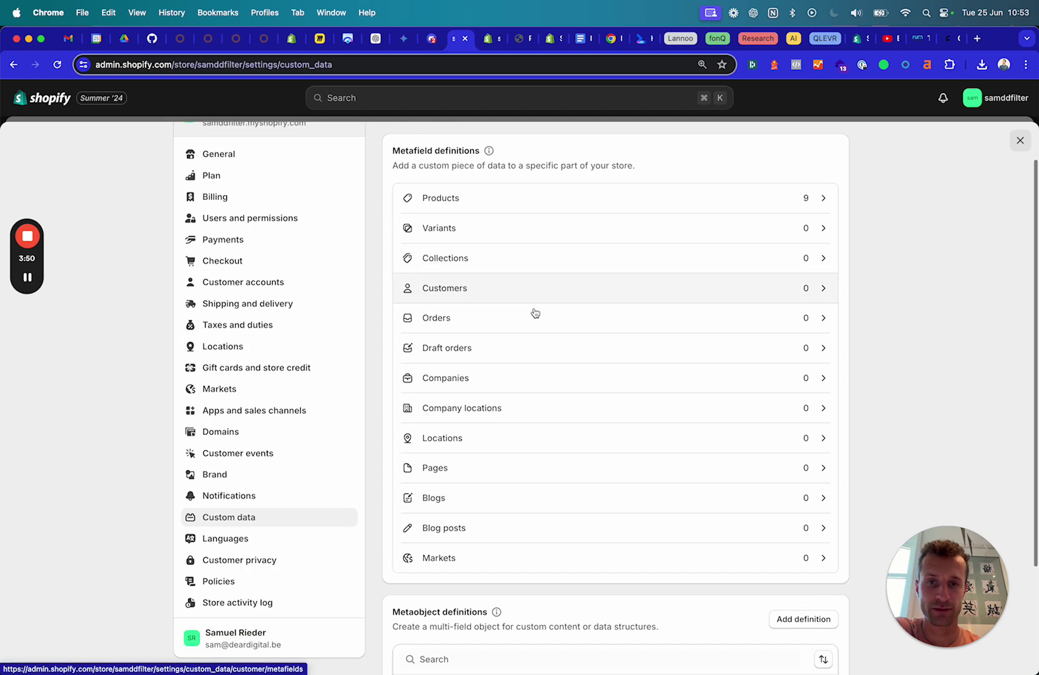
pyautogui.click(570, 196)
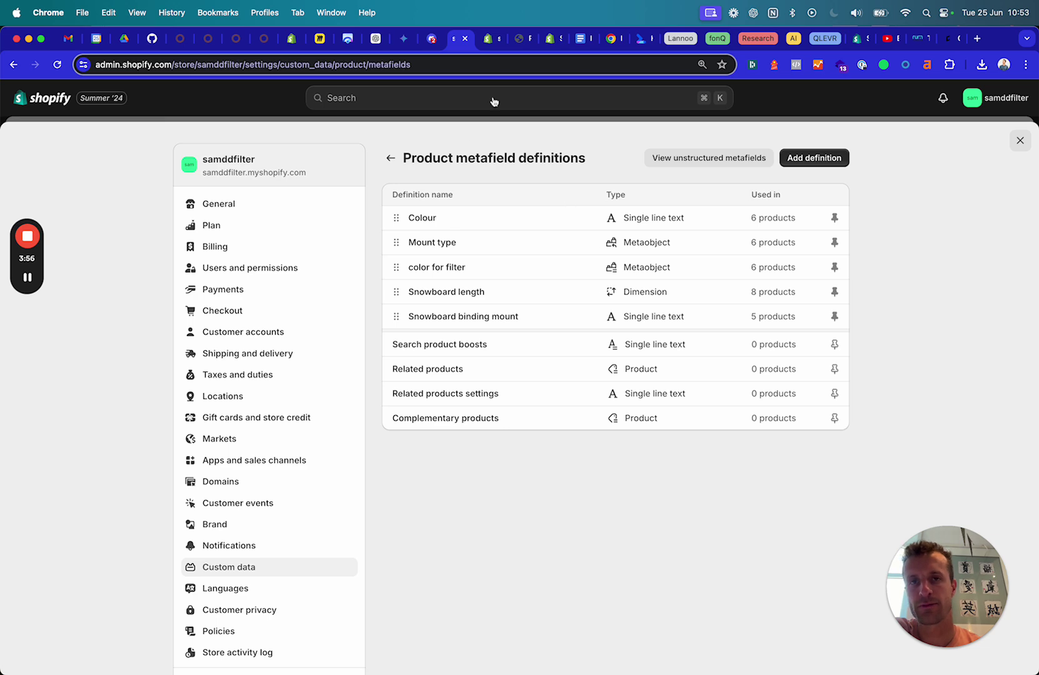
pyautogui.click(524, 39)
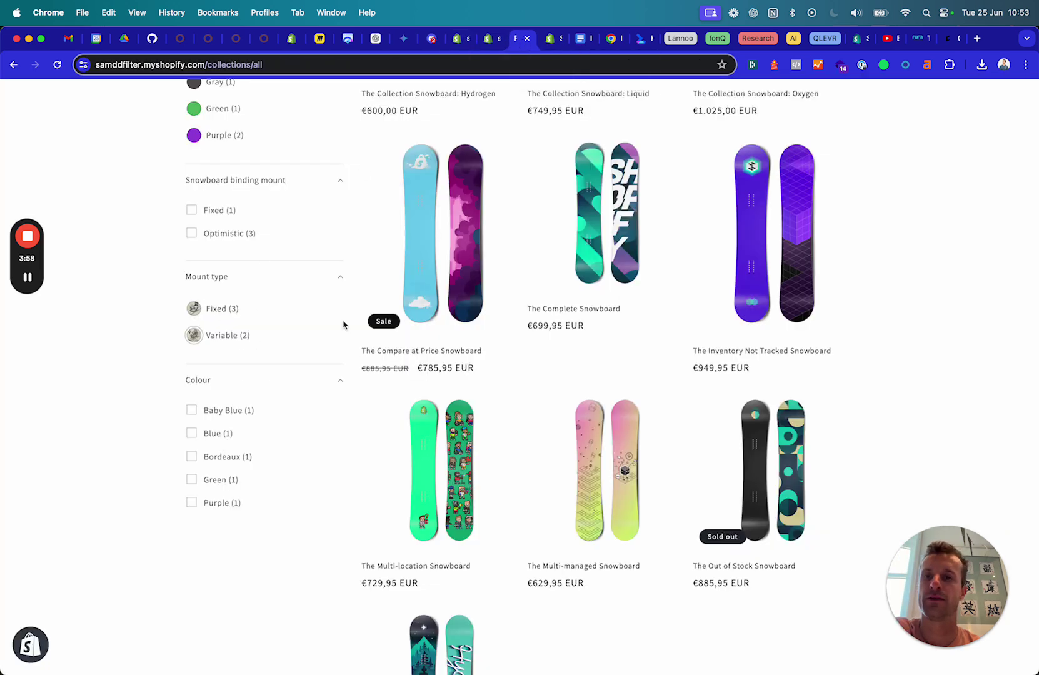
pyautogui.click(459, 39)
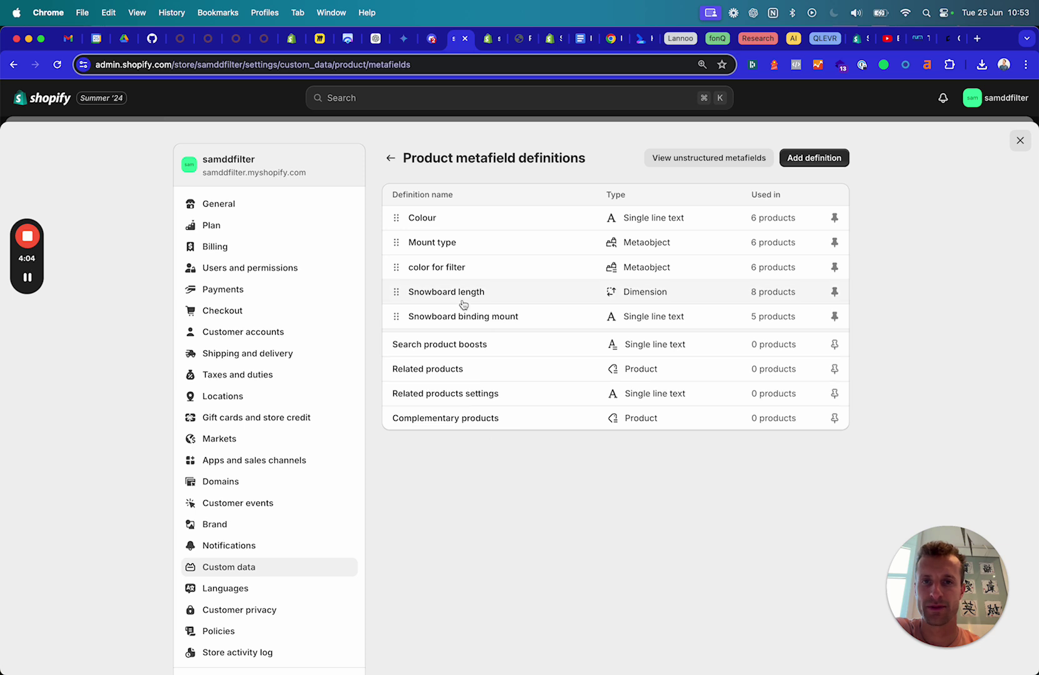
# - Start a product metafield definition to view the available types, including Metaobject, and return to the definitions list without saving
pyautogui.click(806, 162)
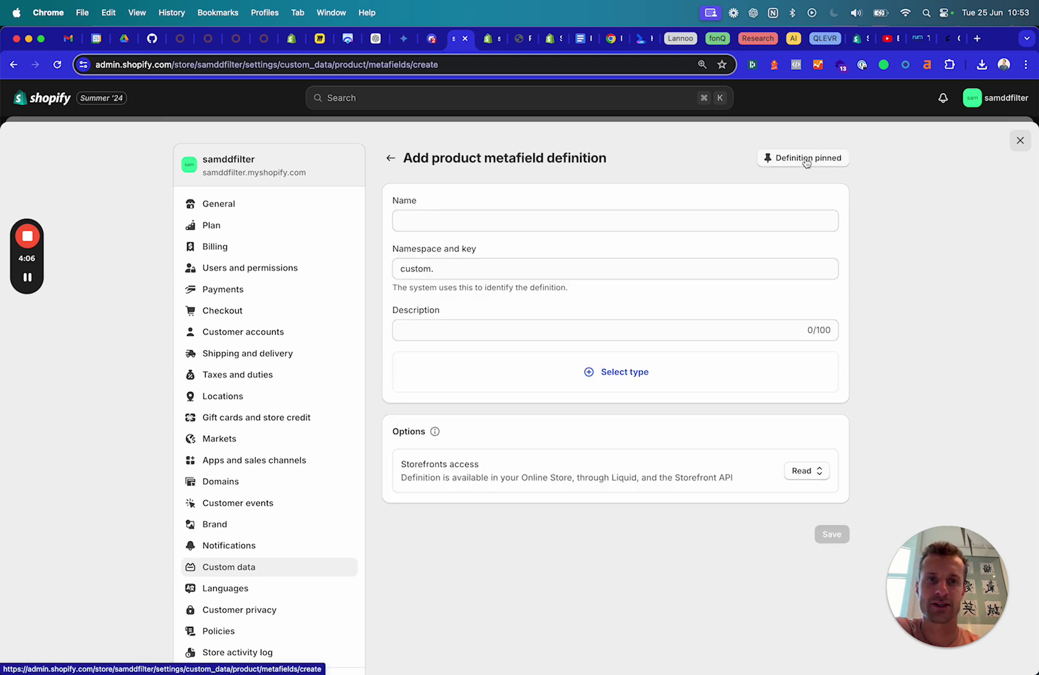
pyautogui.click(614, 373)
pyautogui.scroll(-6, 484, 557)
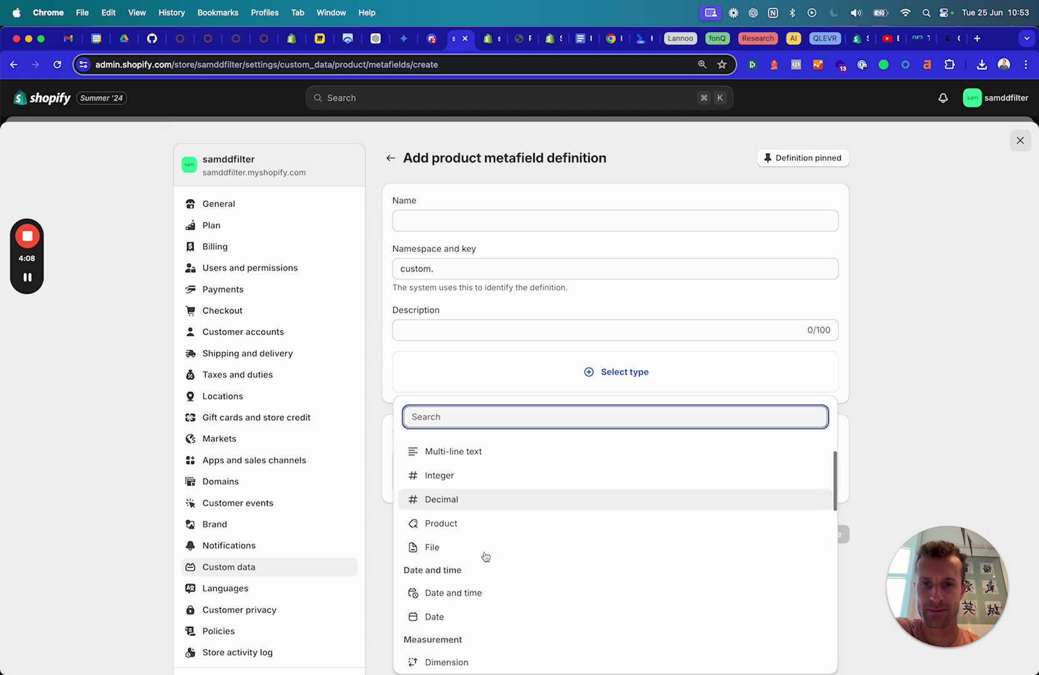
pyautogui.scroll(-5, 484, 556)
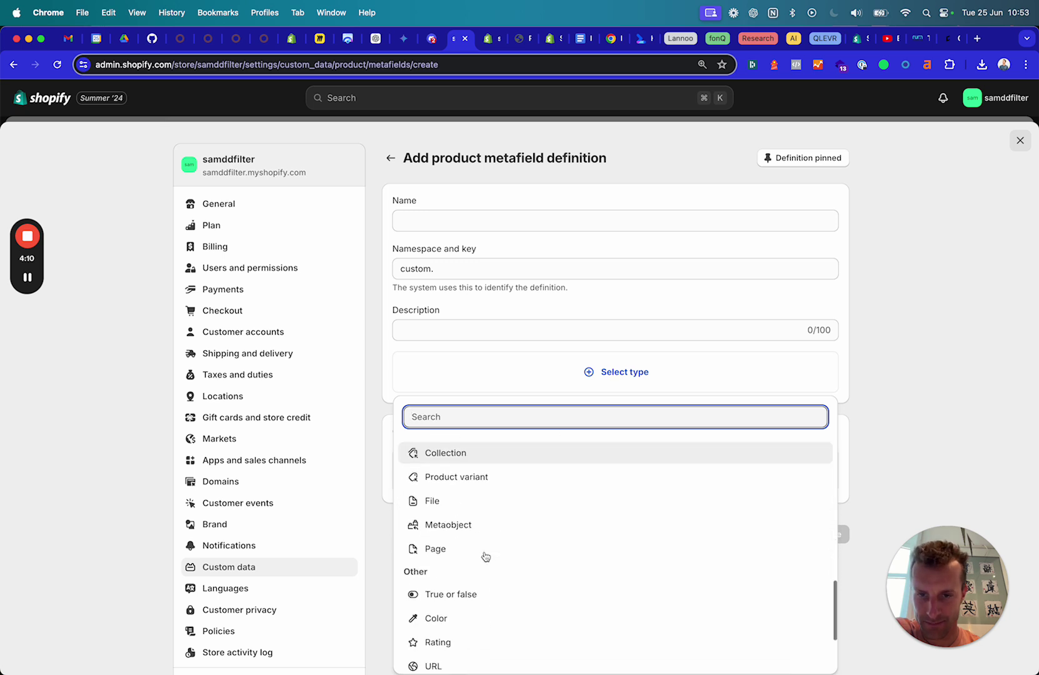
pyautogui.click(900, 298)
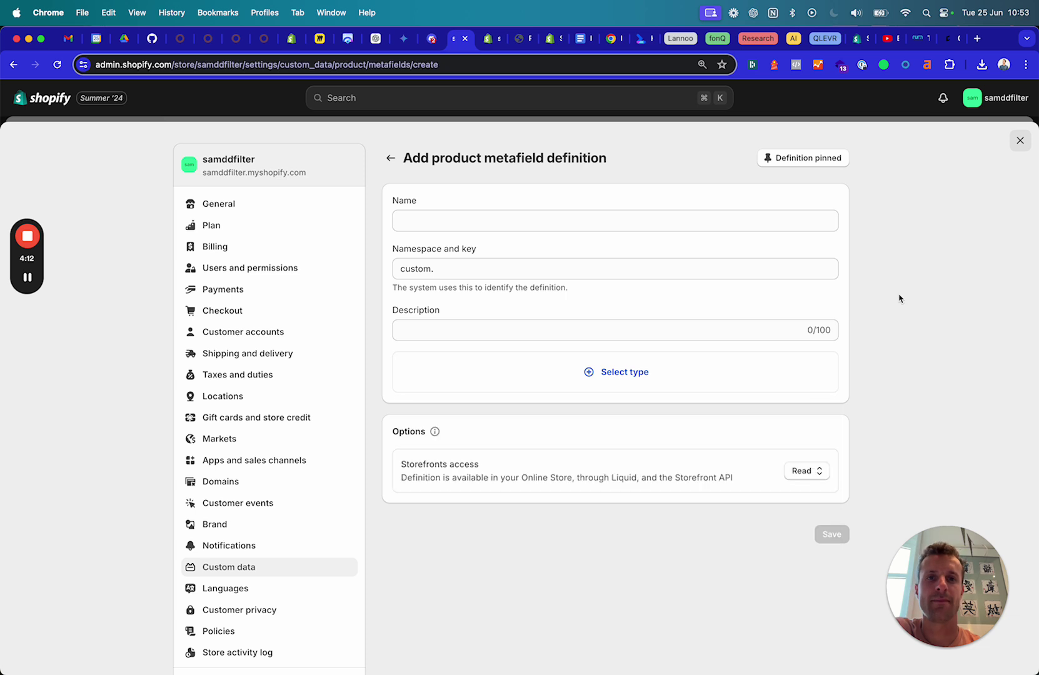
pyautogui.click(391, 158)
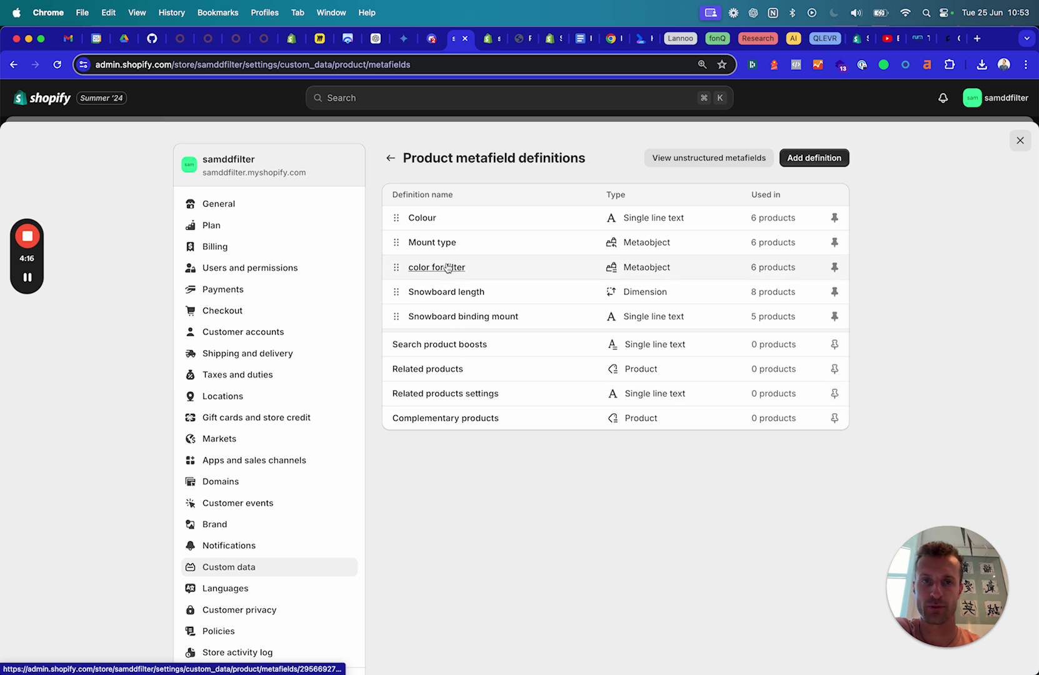
# - Review which metaobjects the Mount type and color for filter product metafields reference, and leave the settings
pyautogui.click(448, 244)
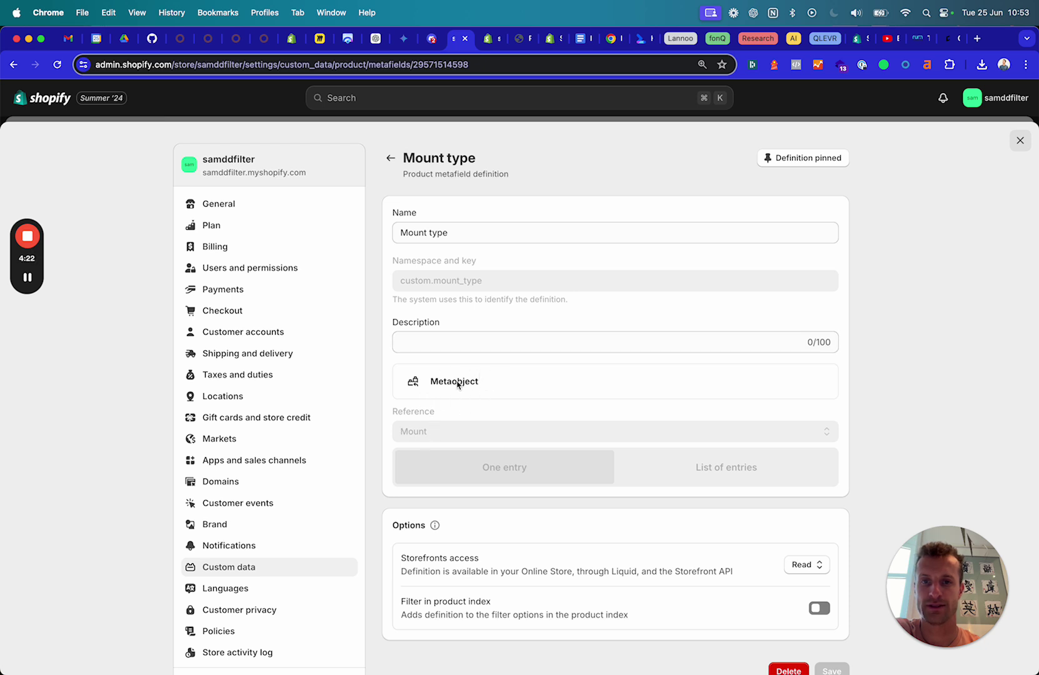
pyautogui.click(390, 159)
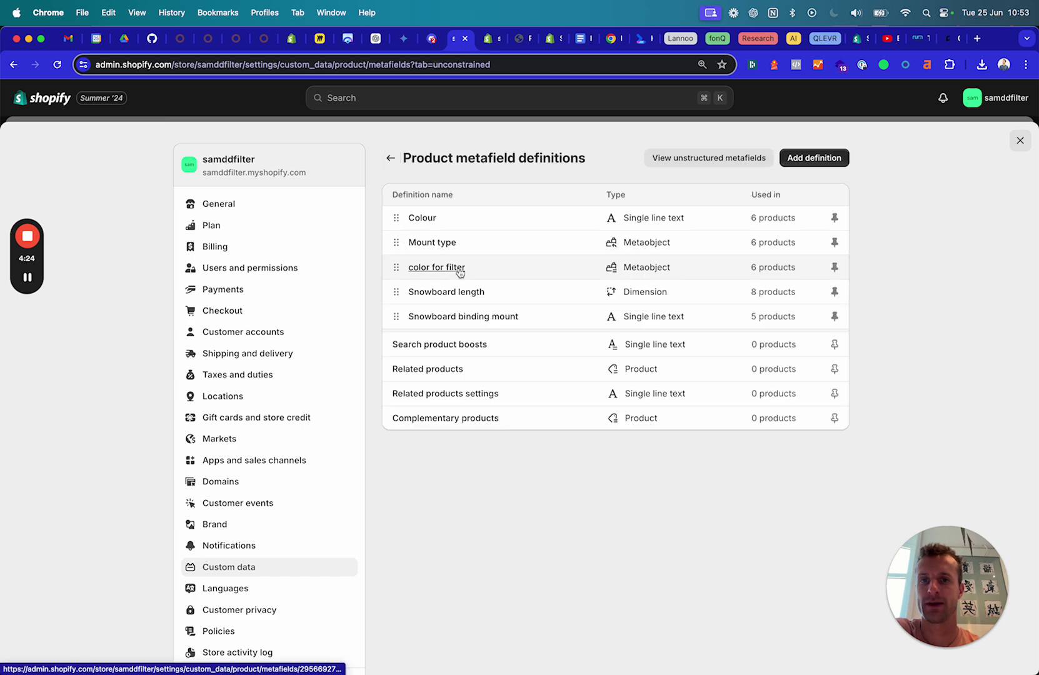
pyautogui.click(443, 270)
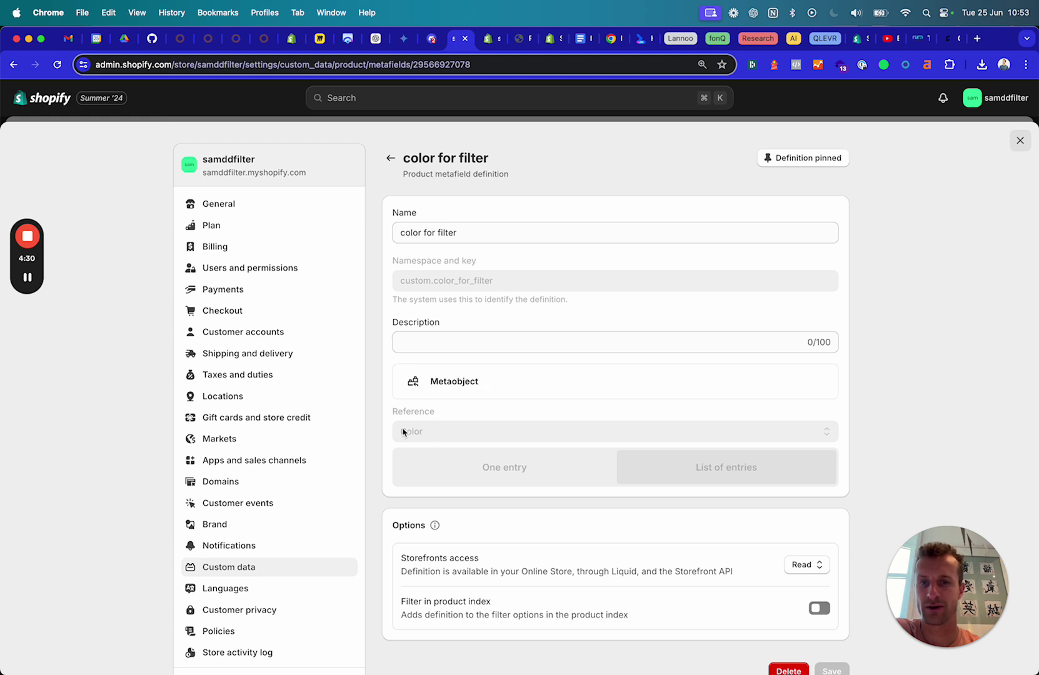
pyautogui.click(1019, 140)
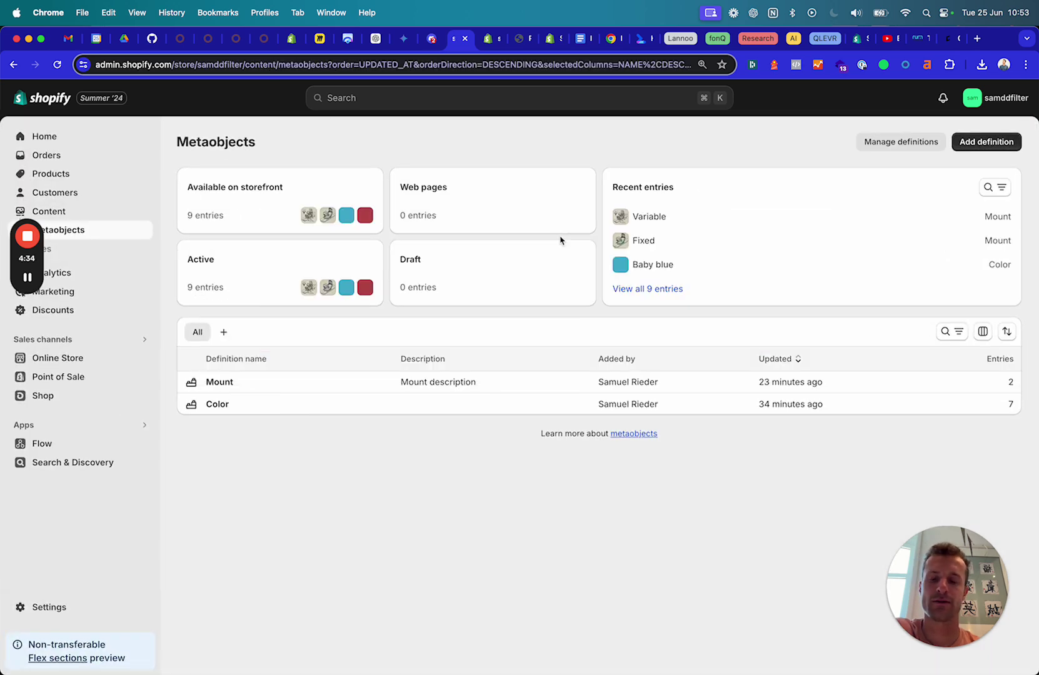
# - Open the product The 3p Fulfilled Snowboard and view its Metafields section
pyautogui.click(83, 177)
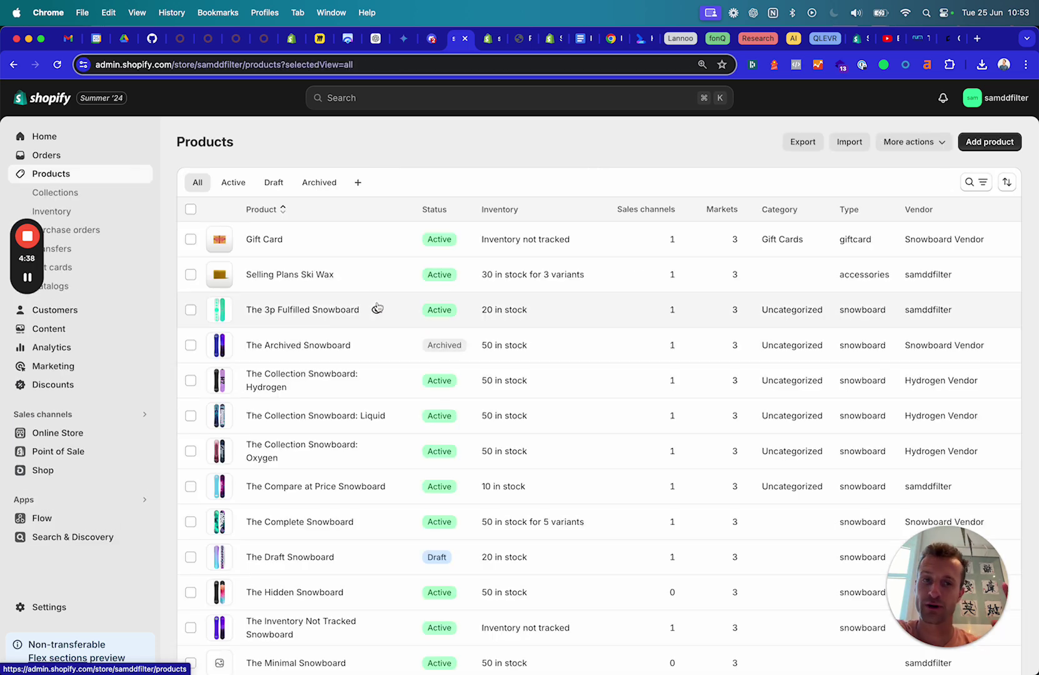
pyautogui.click(335, 312)
pyautogui.scroll(-10, 417, 455)
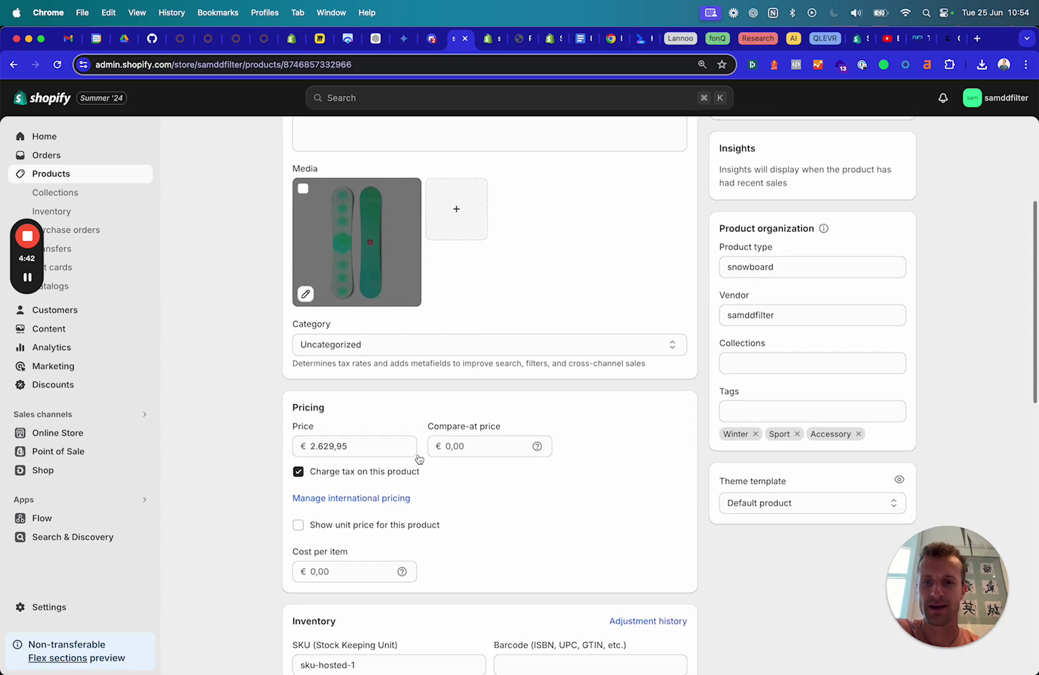
pyautogui.scroll(-7, 417, 455)
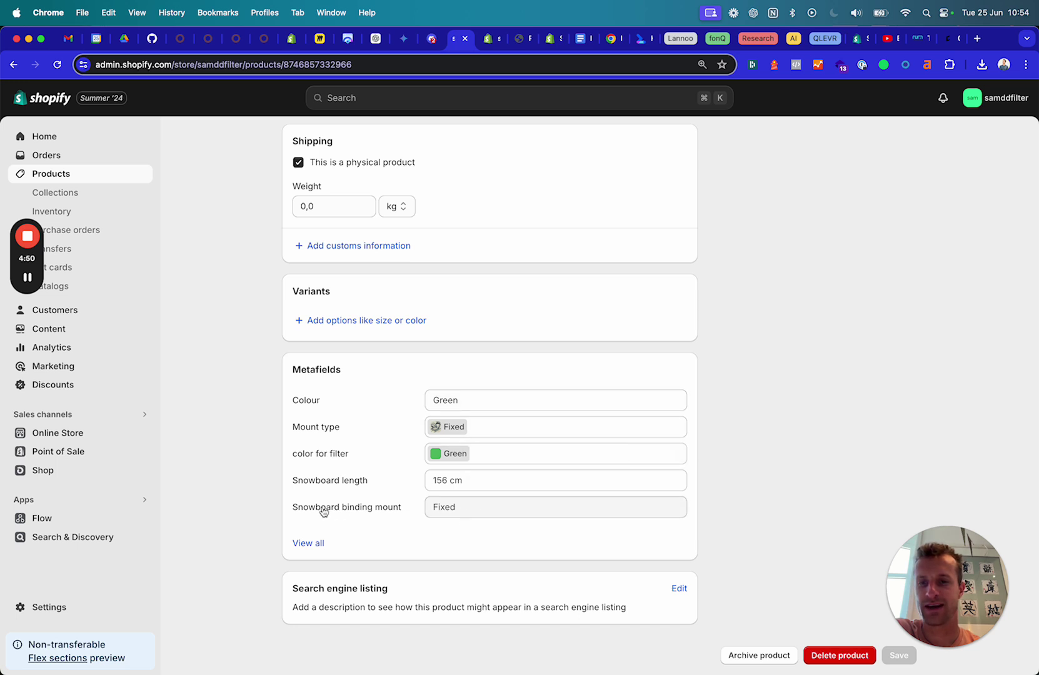
# - Inspect the product's Snowboard binding mount and Colour text metafields without changing their values
pyautogui.click(452, 509)
pyautogui.click(211, 463)
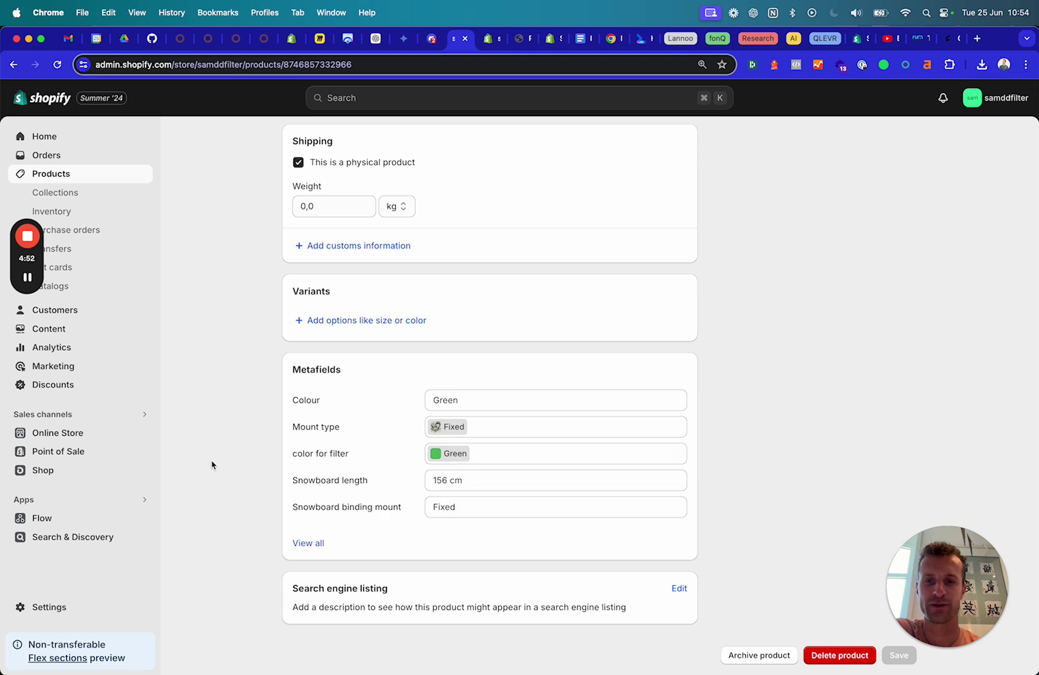
pyautogui.click(474, 403)
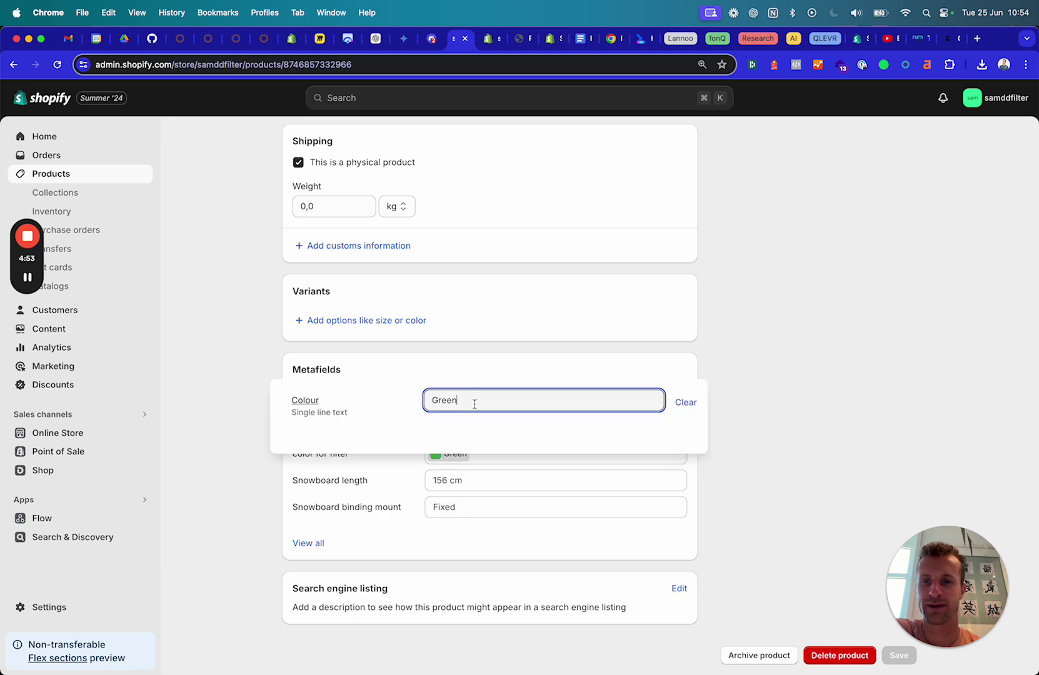
pyautogui.click(215, 406)
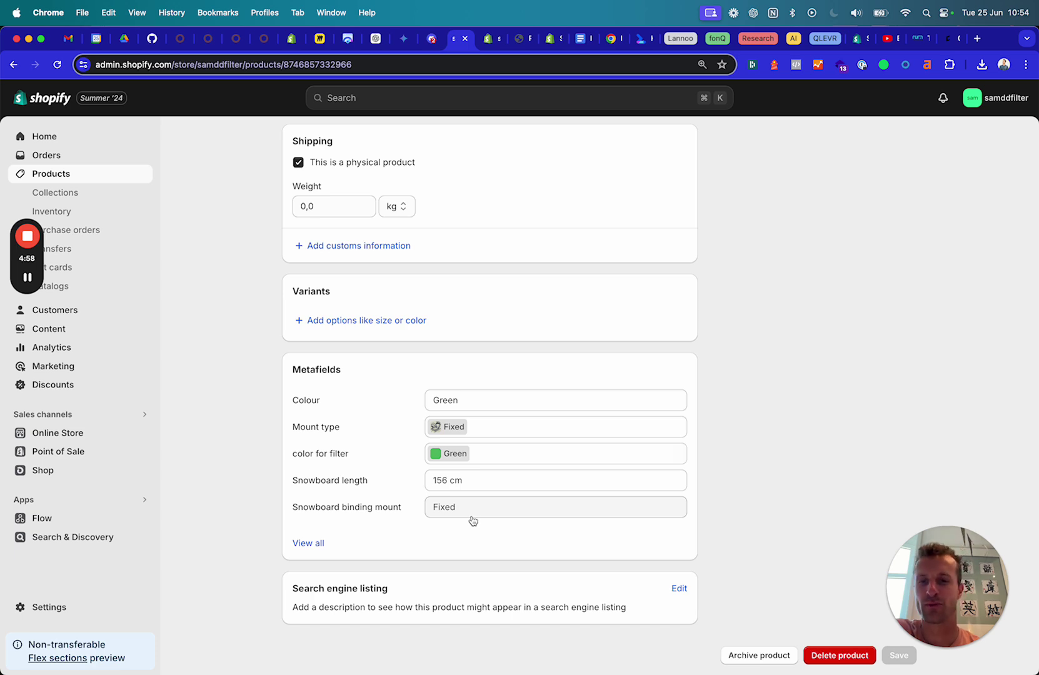
# - Compare the product's text metafields with the Snowboard binding mount and Colour filters on the storefront, and return to the product
pyautogui.click(520, 38)
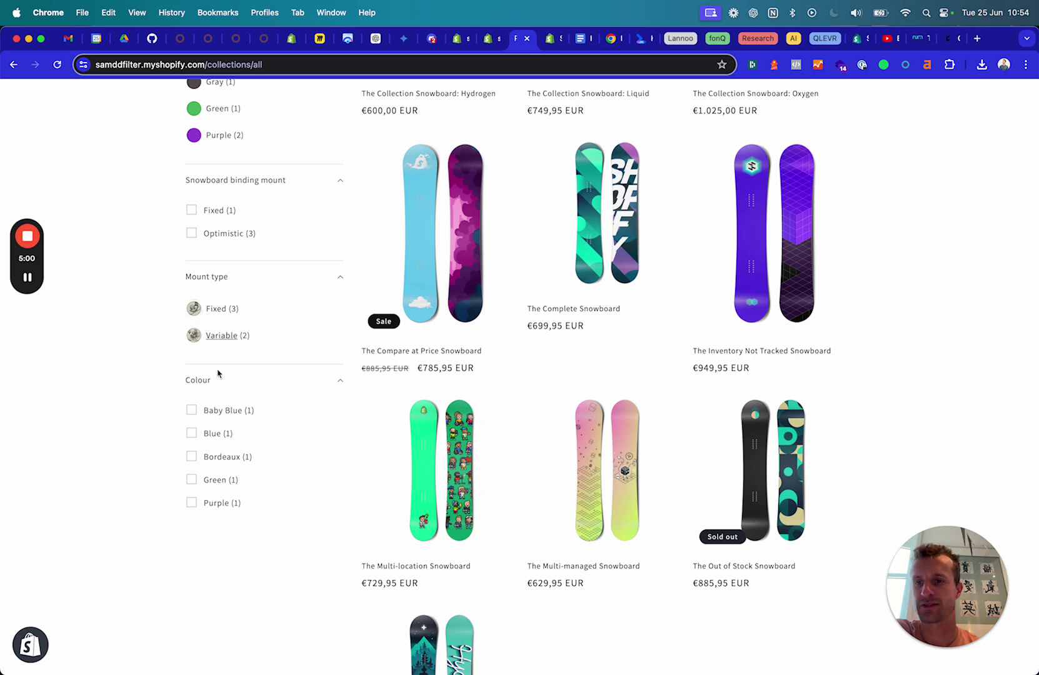
pyautogui.scroll(2, 236, 502)
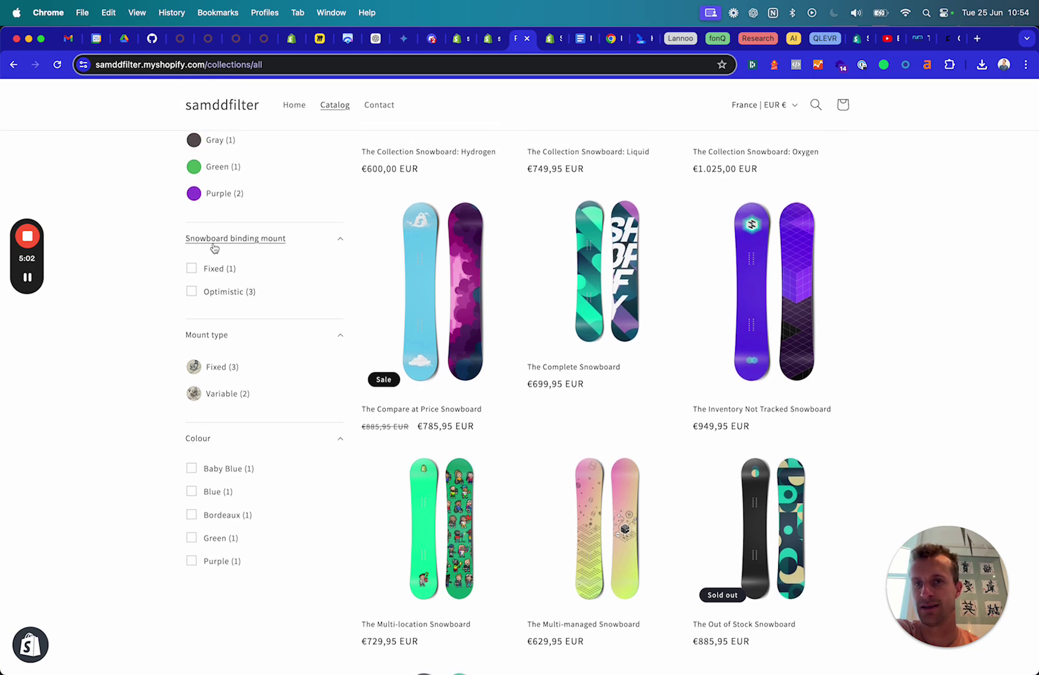
pyautogui.click(461, 39)
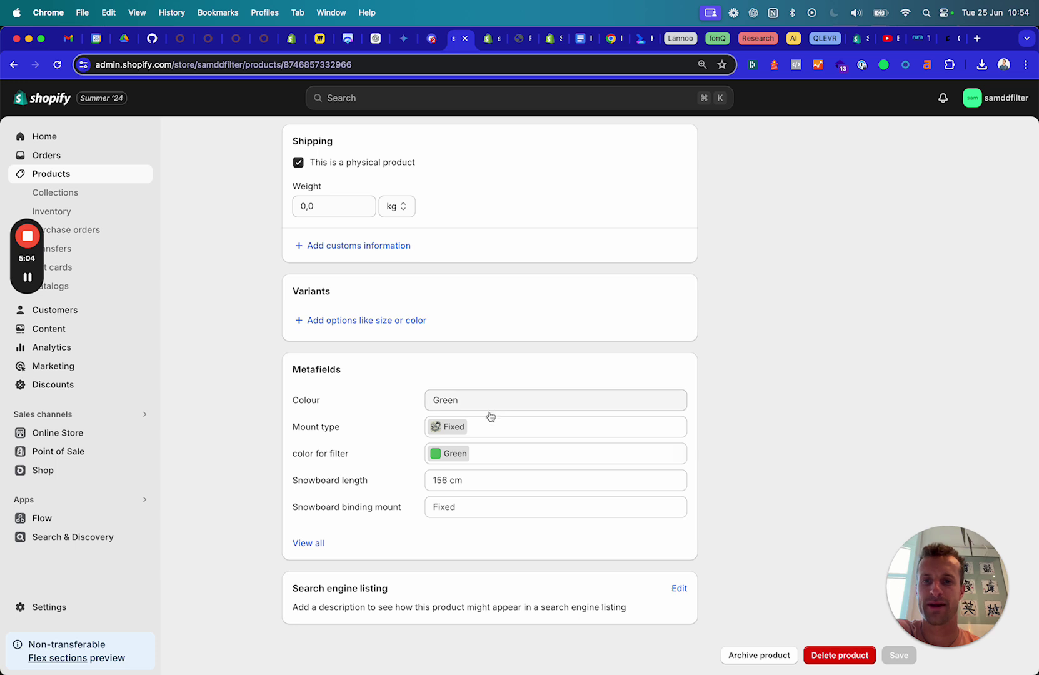
# - Inspect the product's Mount type metaobject metafield and switch to the storefront collection page to compare the swatch filters
pyautogui.click(456, 431)
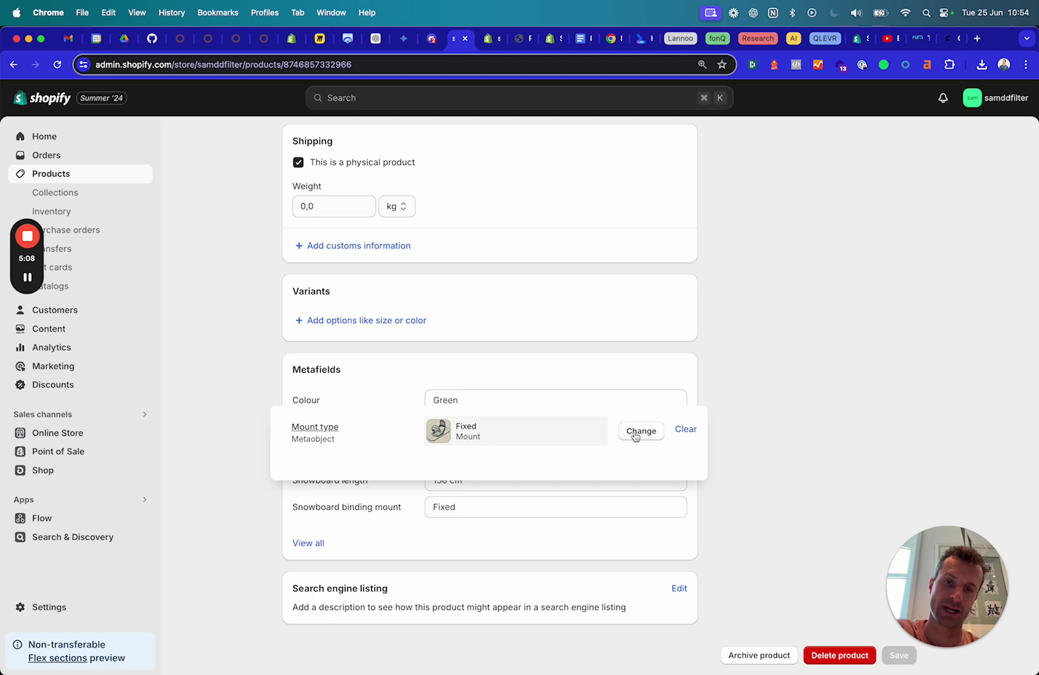
pyautogui.click(805, 390)
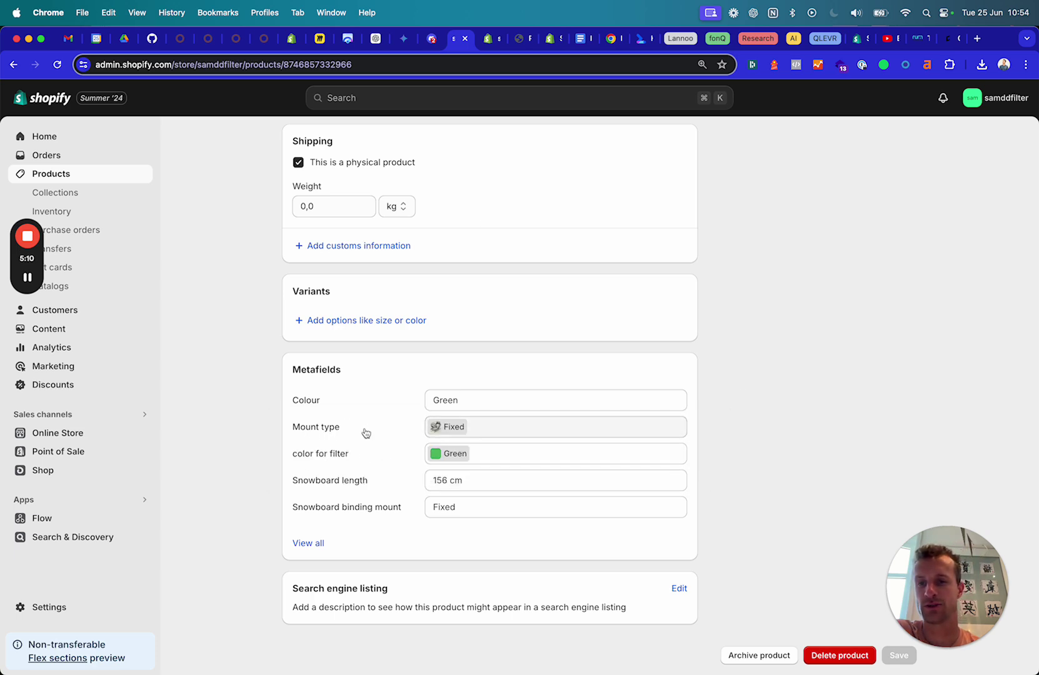
pyautogui.click(518, 39)
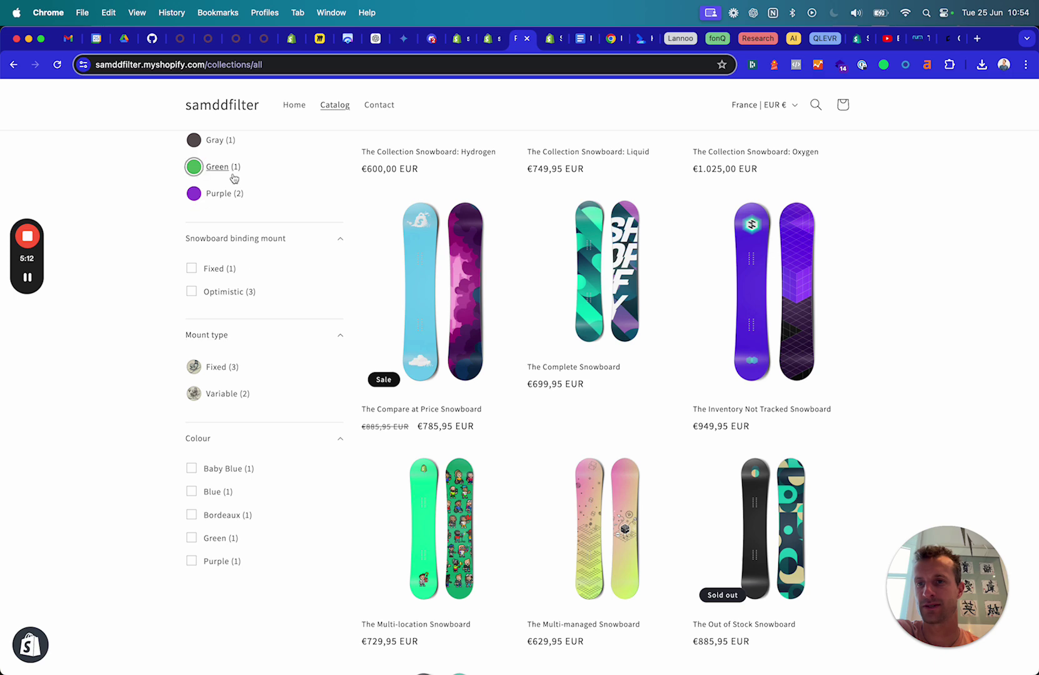
# - Examine the color for filter and Mount type swatch filters on the storefront collection page, and return to the product's metafields
pyautogui.scroll(3, 267, 174)
pyautogui.scroll(-1, 242, 487)
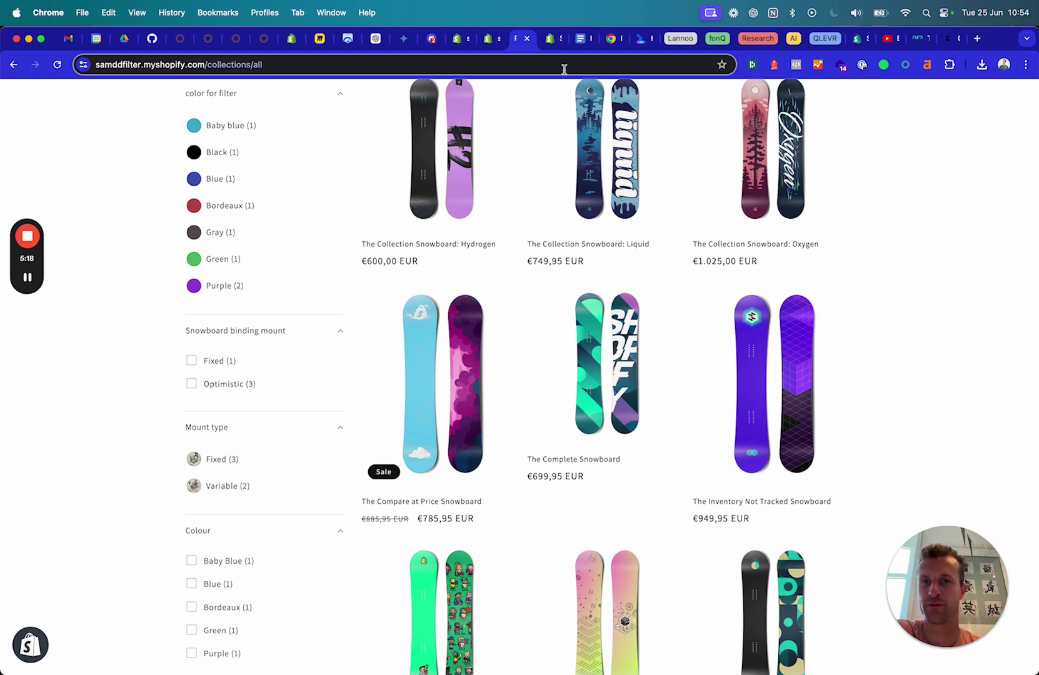
pyautogui.click(463, 39)
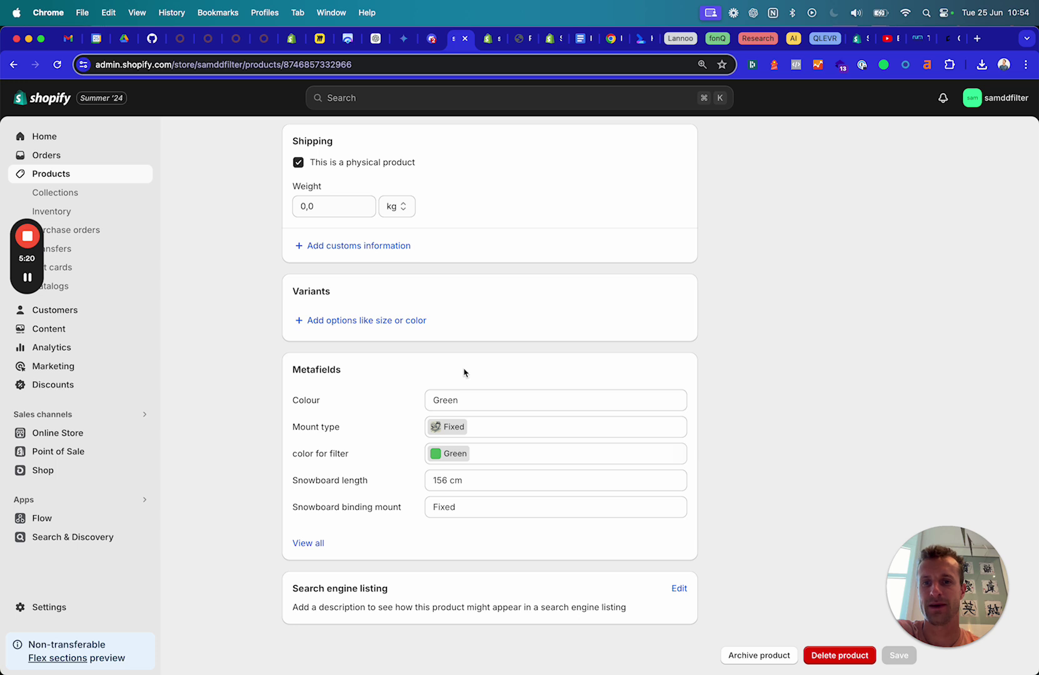
# - From the product's metafields, open a blank Color metaobject entry to view its fields, and close it without saving
pyautogui.click(480, 428)
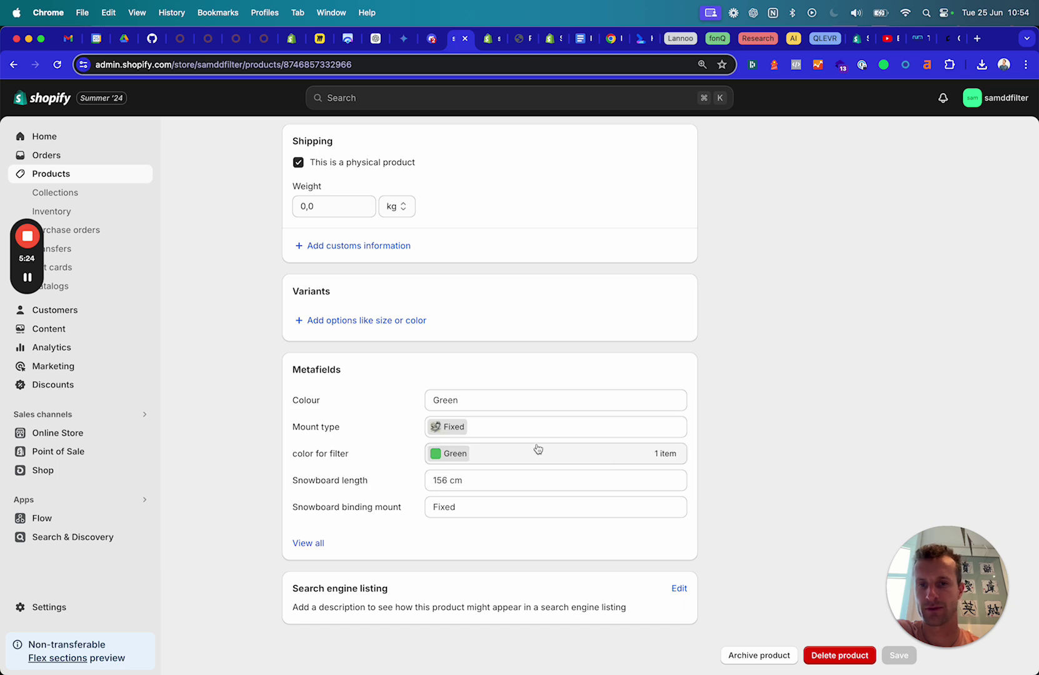
pyautogui.click(534, 462)
pyautogui.click(477, 428)
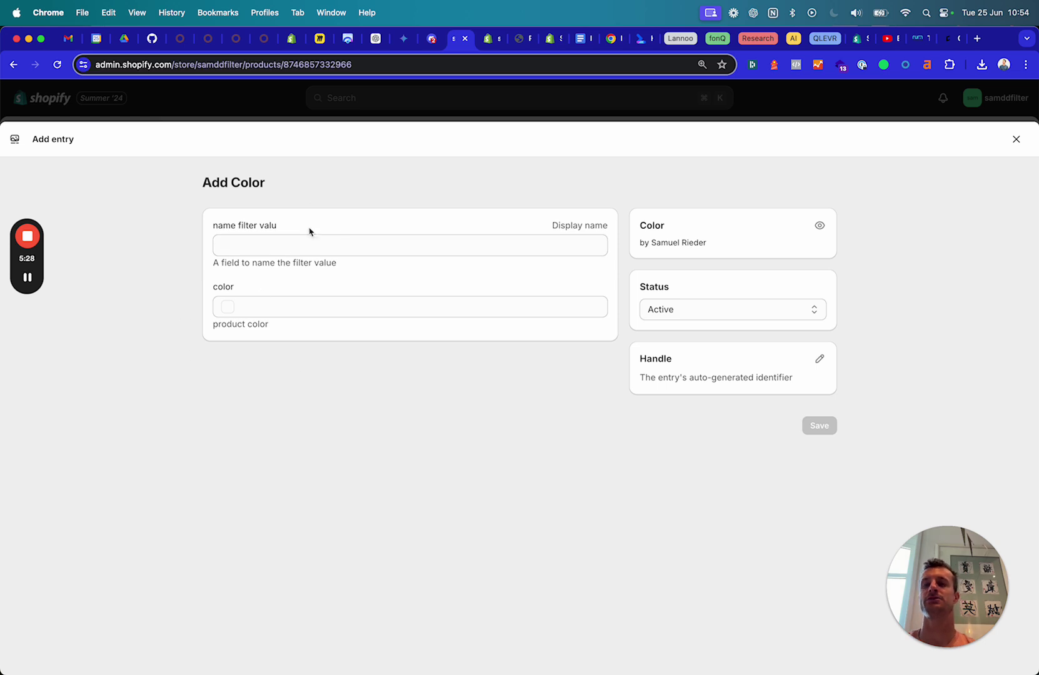
pyautogui.click(406, 244)
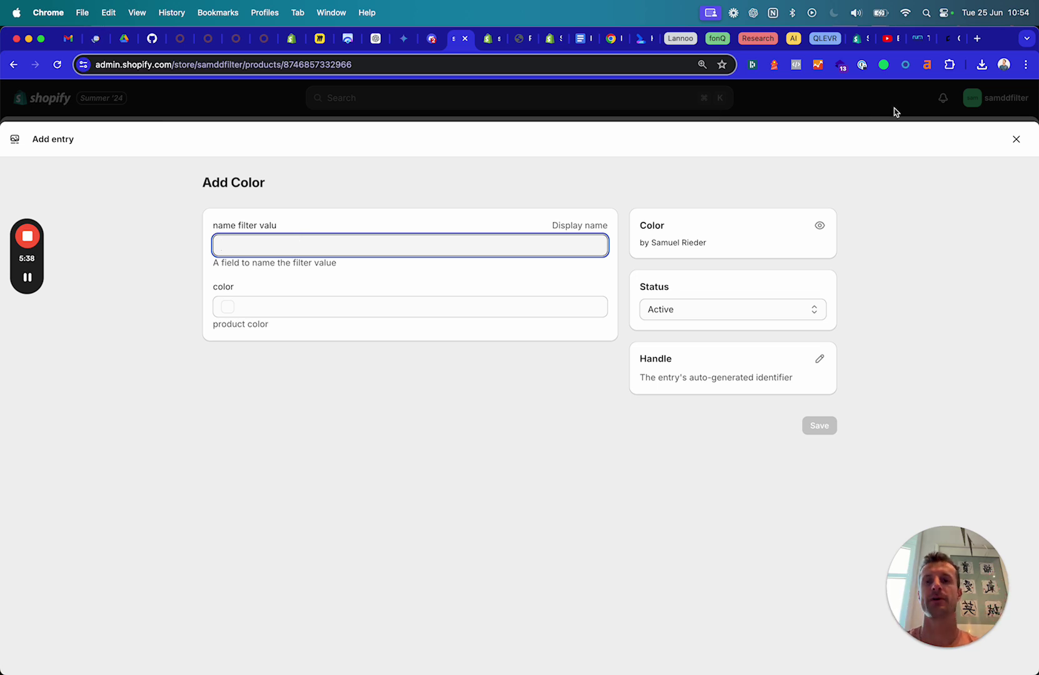
pyautogui.click(1015, 138)
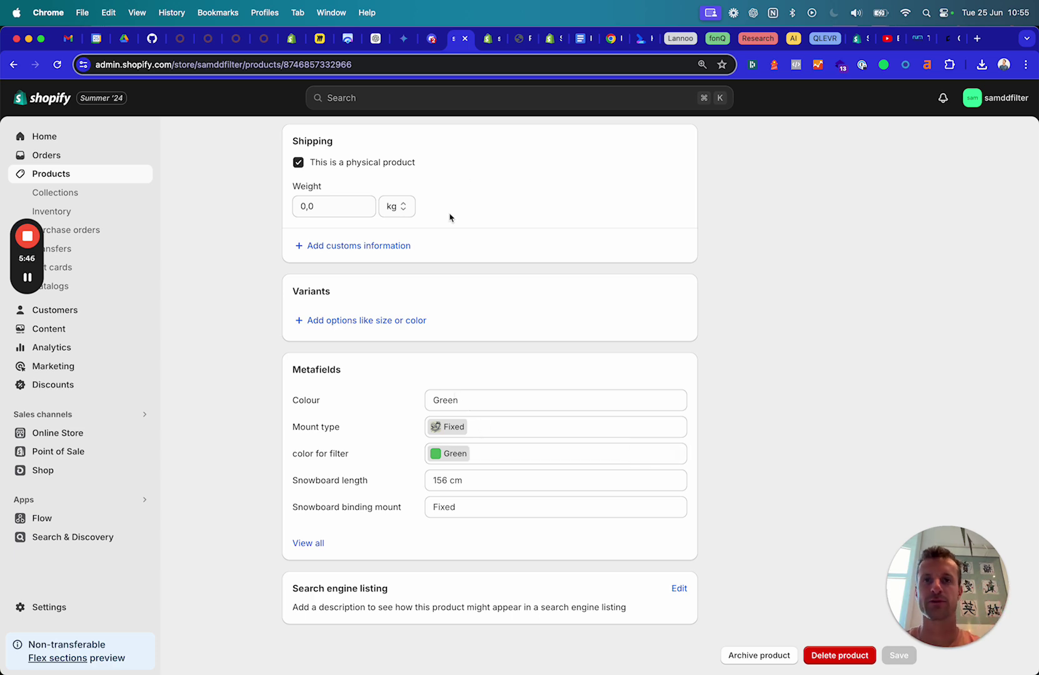
# - Switch to the storefront collection page and compare its swatch filters with its plain text filters
pyautogui.click(518, 42)
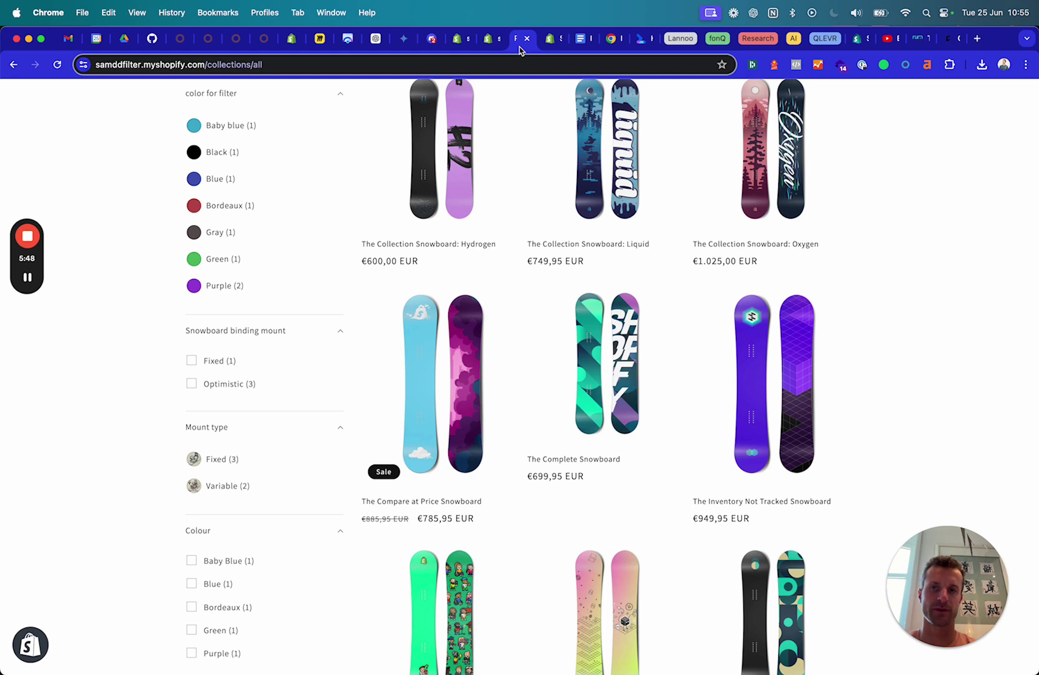
pyautogui.scroll(2, 313, 237)
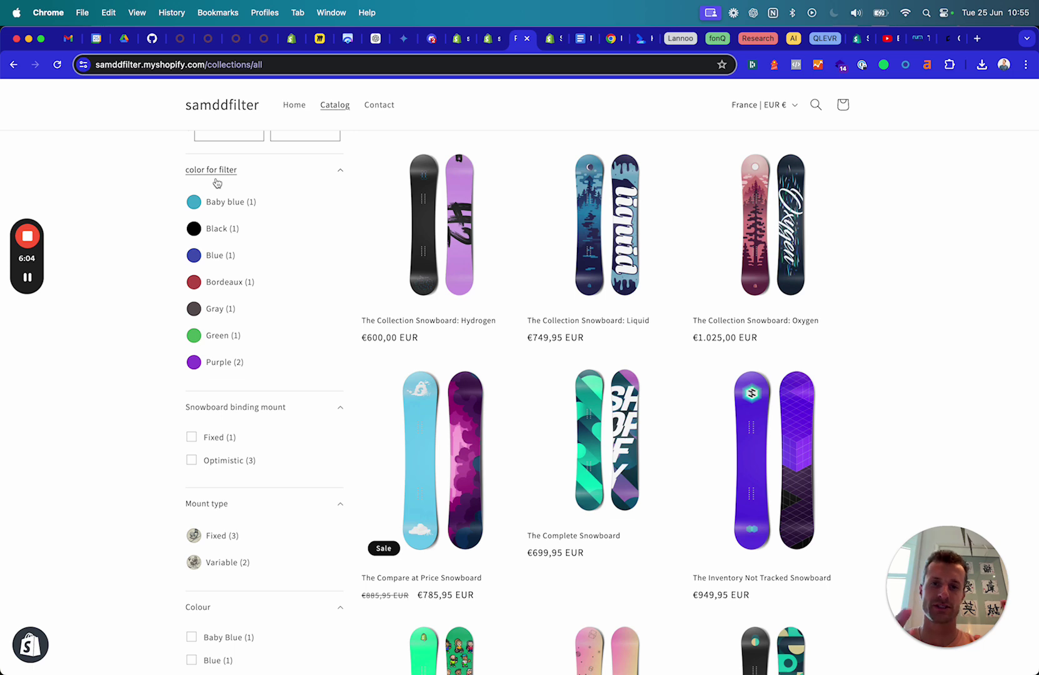
pyautogui.scroll(2, 231, 261)
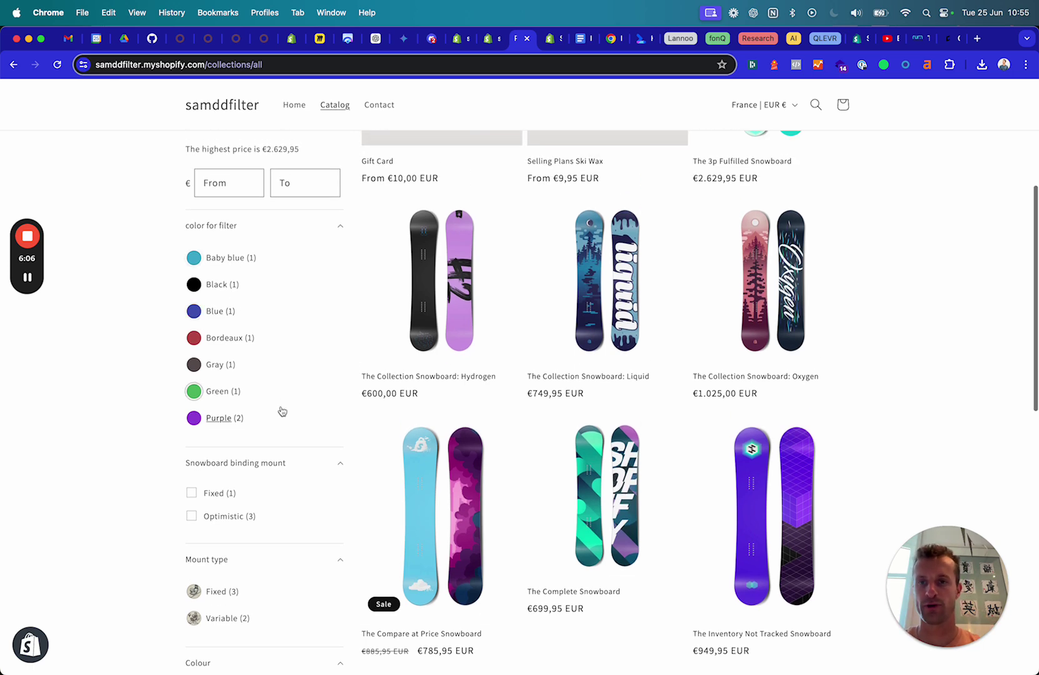
pyautogui.scroll(-2, 288, 400)
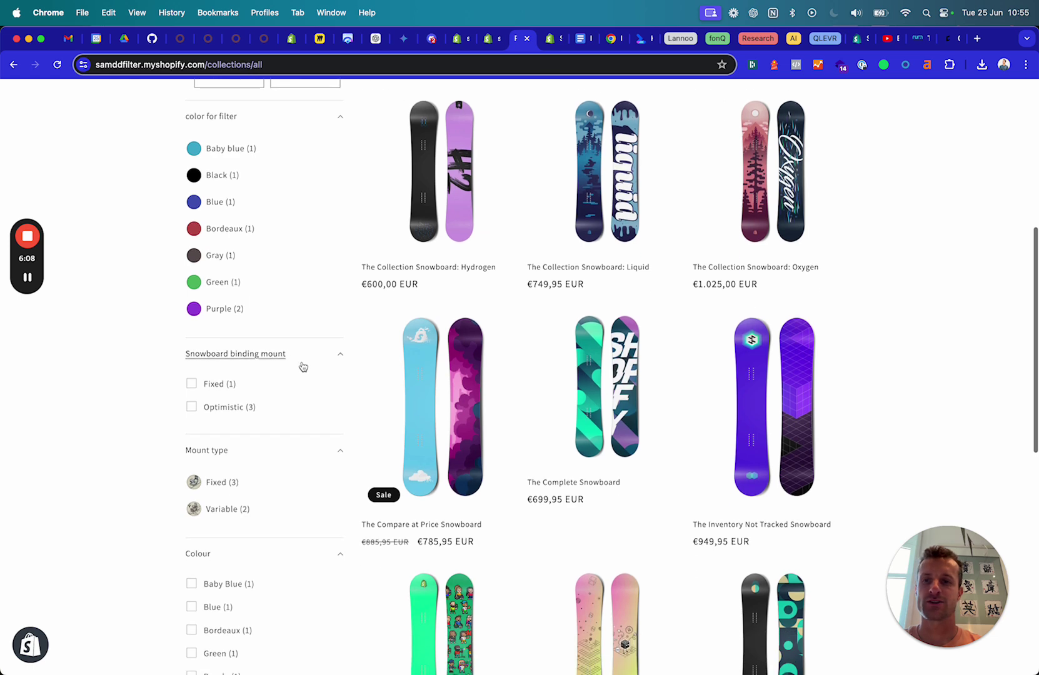
# - Collapse the Snowboard binding mount, Colour, Price and Availability filter groups on the storefront
pyautogui.click(295, 359)
pyautogui.scroll(3, 316, 343)
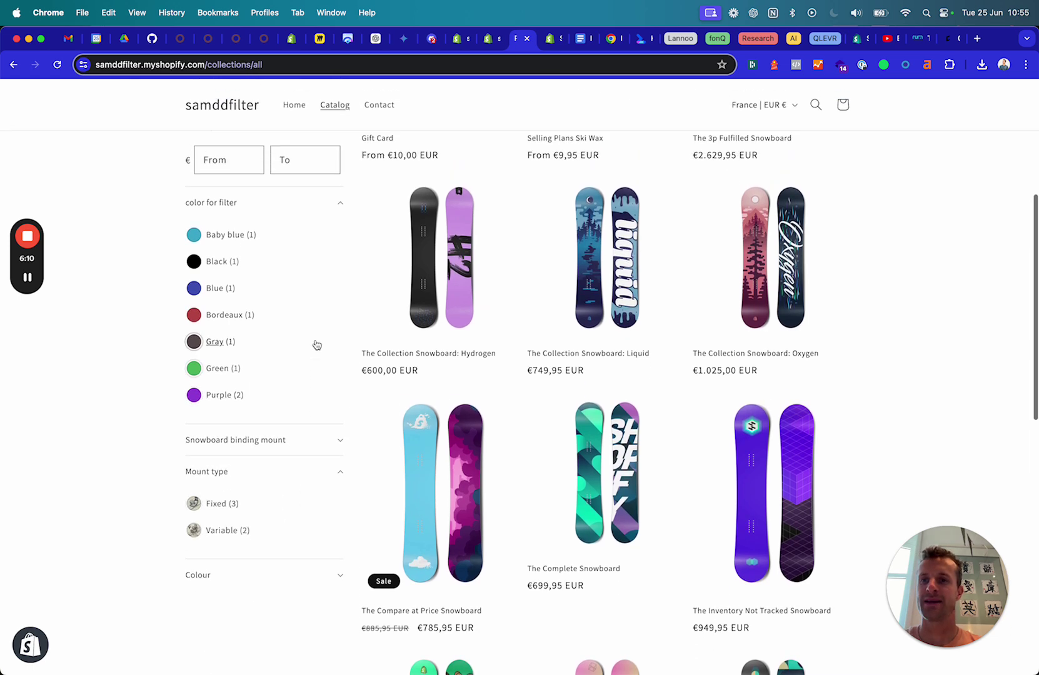
pyautogui.scroll(3, 449, 353)
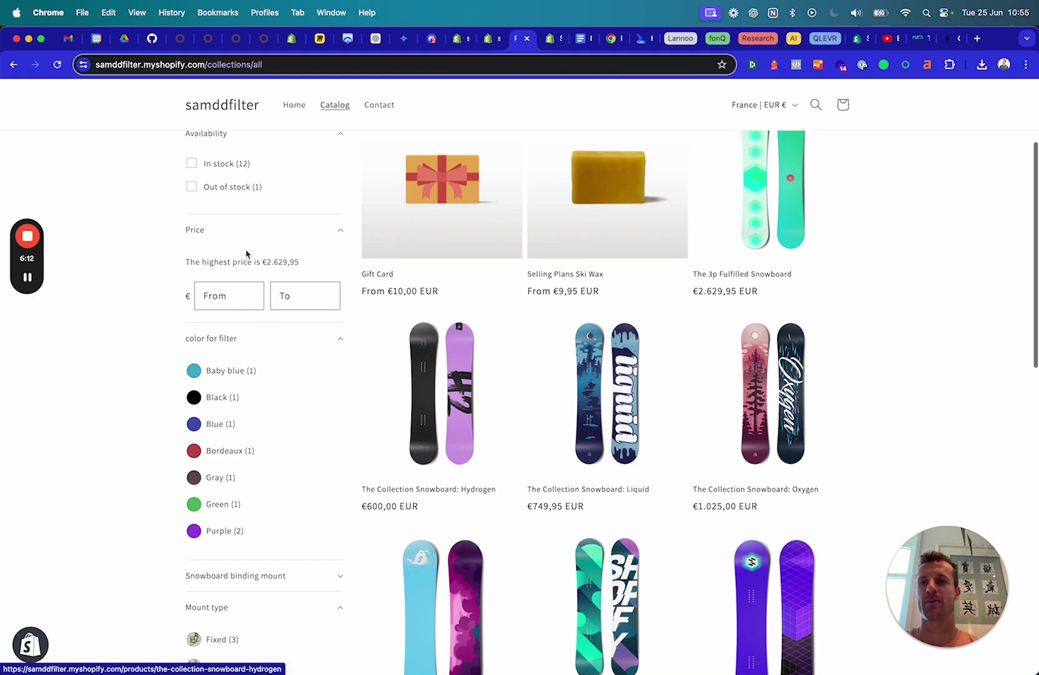
pyautogui.click(242, 232)
pyautogui.click(244, 220)
pyautogui.scroll(-2, 315, 282)
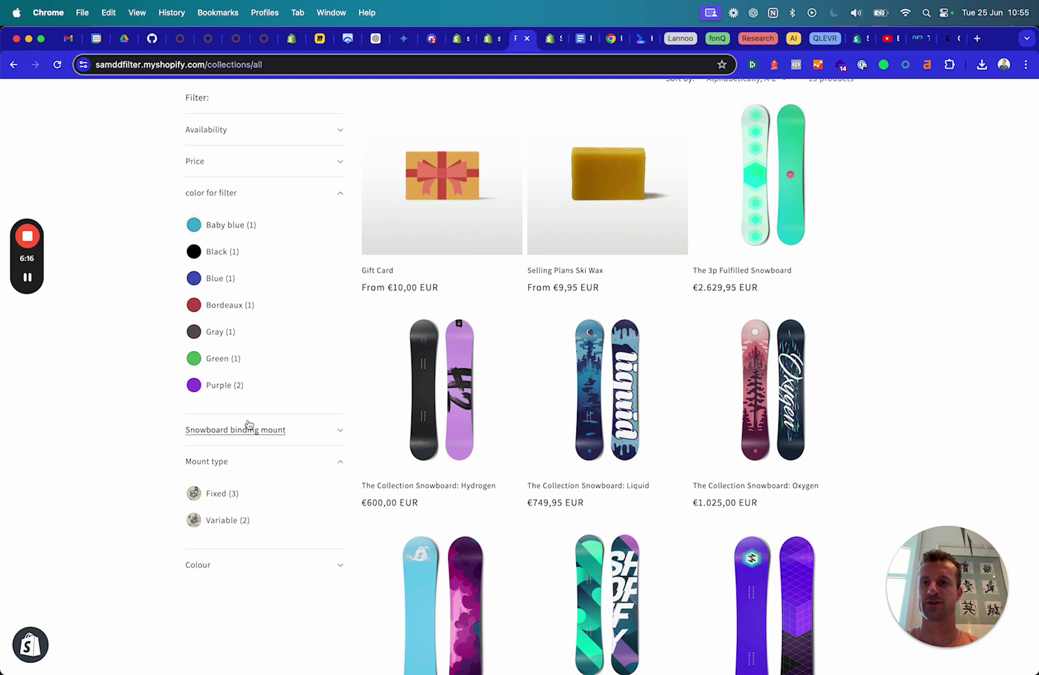
# - Show only the text-based filter groups by expanding Snowboard binding mount and Colour and collapsing color for filter and Mount type
pyautogui.click(263, 193)
pyautogui.click(267, 225)
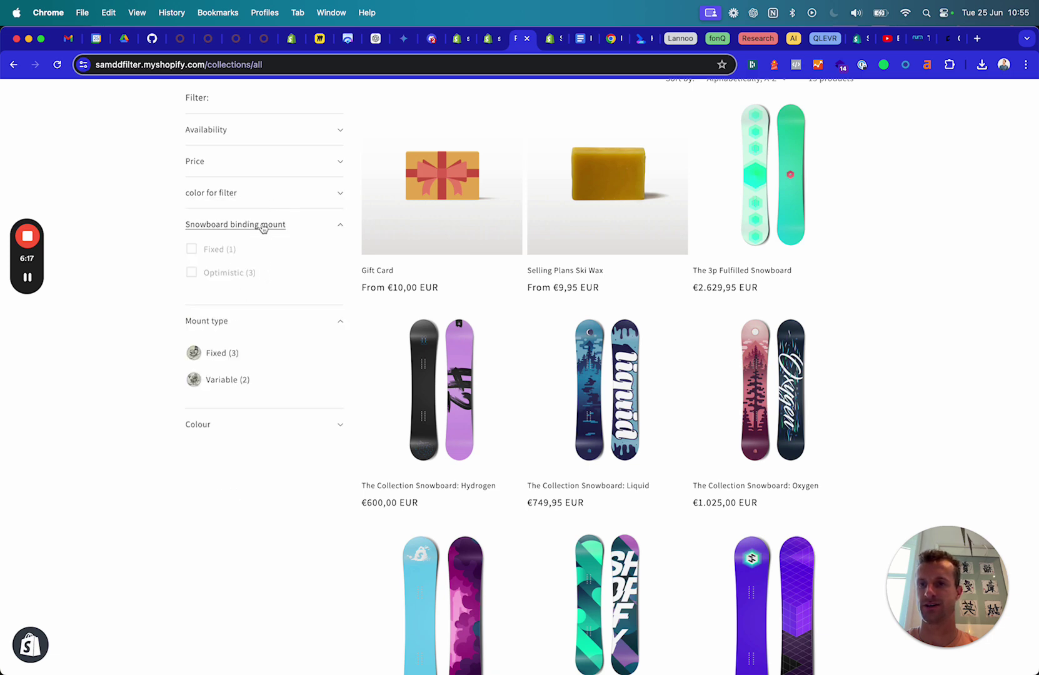
pyautogui.click(238, 319)
pyautogui.click(231, 358)
pyautogui.scroll(3, 294, 424)
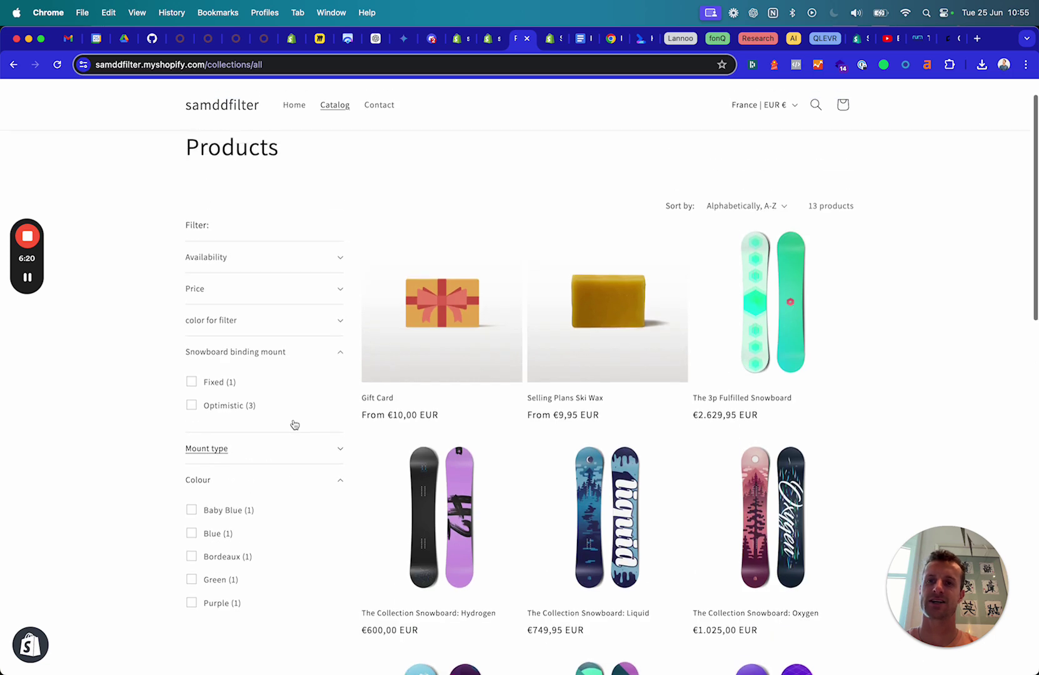
# - Collapse Snowboard binding mount and Colour, and expand the swatch-based color for filter and Mount type groups
pyautogui.click(262, 390)
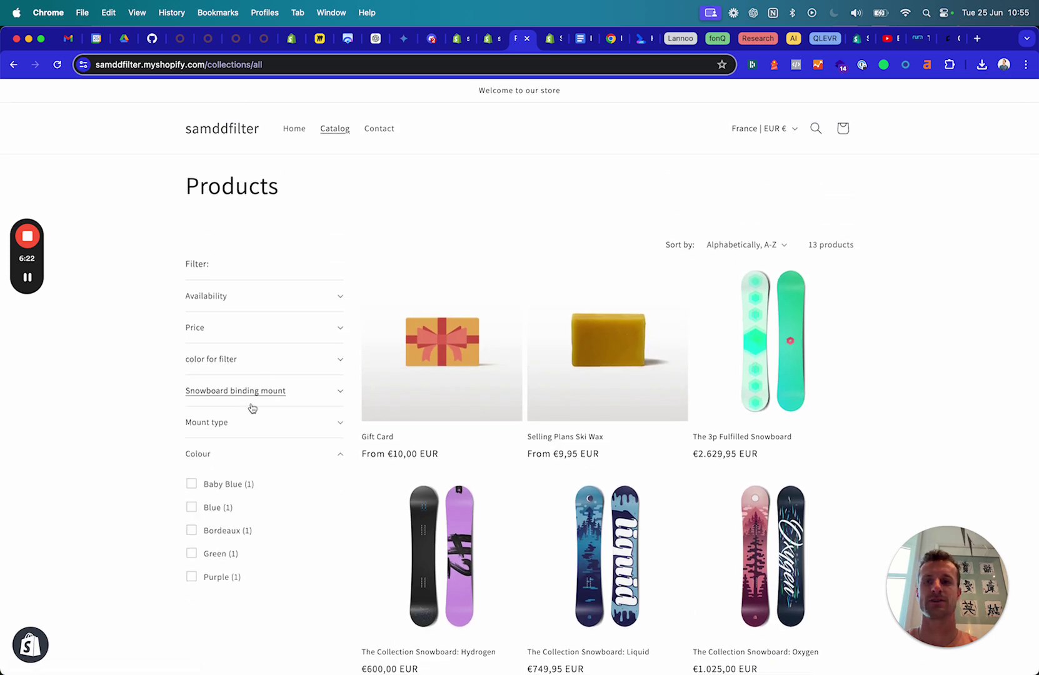
pyautogui.click(247, 455)
pyautogui.click(261, 360)
pyautogui.scroll(-2, 244, 531)
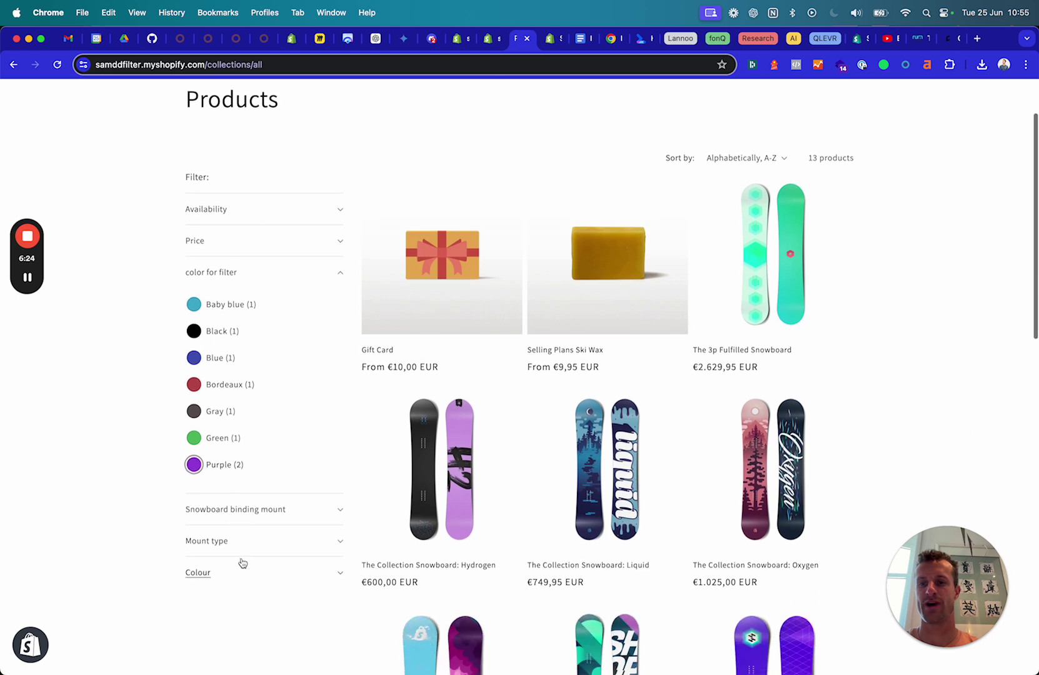
pyautogui.click(247, 550)
pyautogui.scroll(-1, 247, 551)
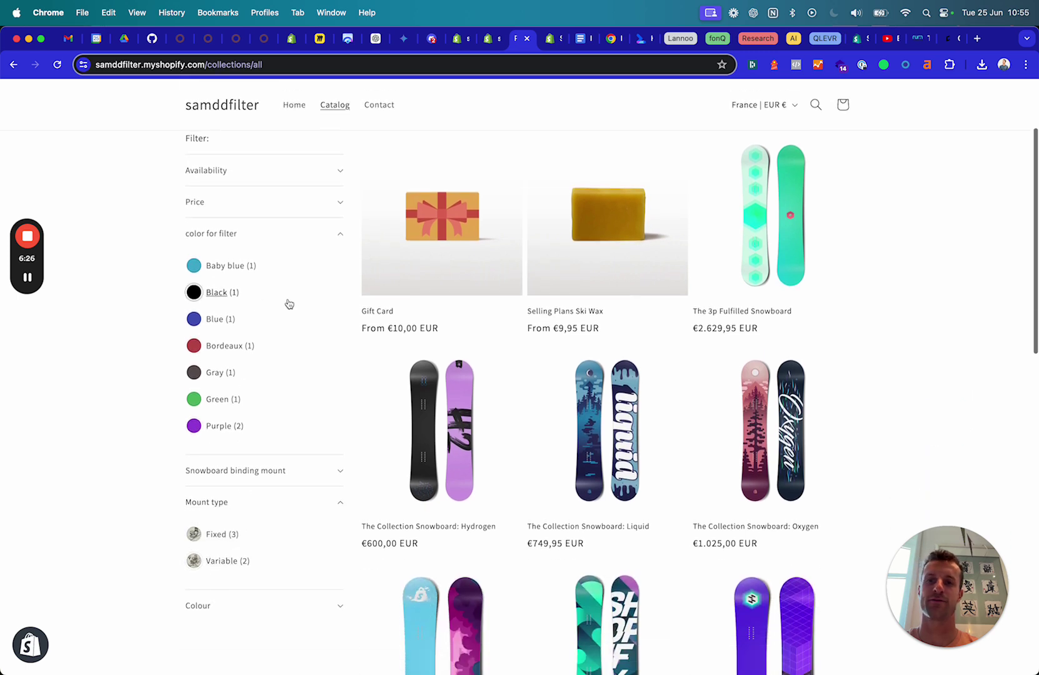
# - Collapse the color for filter and Mount type swatch groups, and expand Snowboard binding mount and Colour again
pyautogui.click(239, 233)
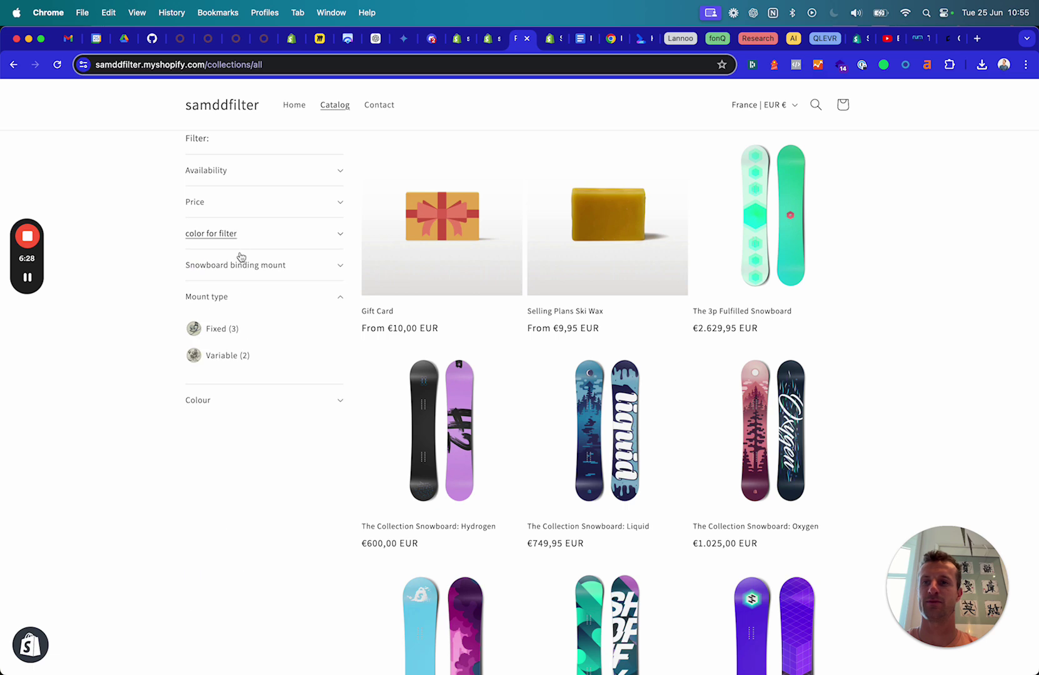
pyautogui.click(223, 311)
pyautogui.click(235, 264)
pyautogui.click(222, 390)
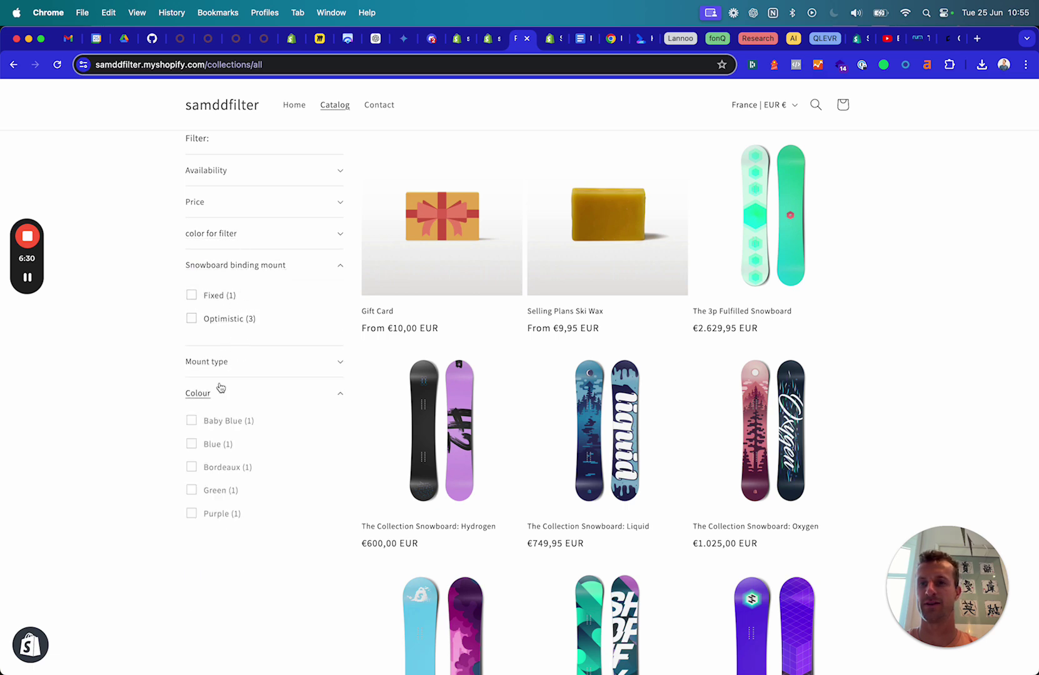
pyautogui.scroll(-1, 262, 461)
pyautogui.scroll(5, 506, 407)
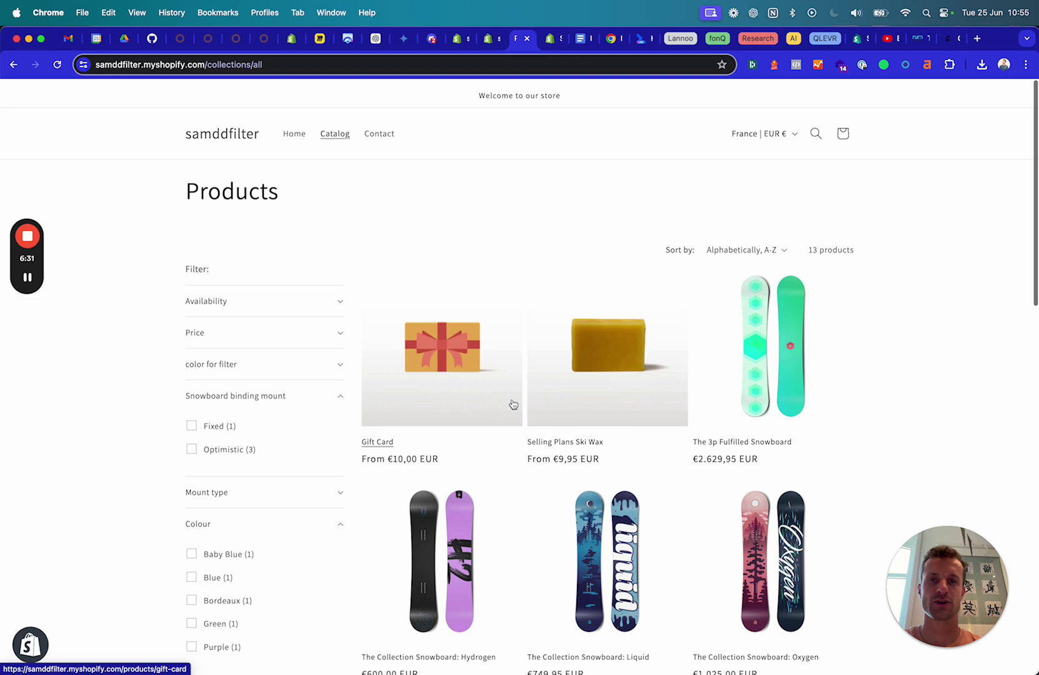
# - Switch to the Shopify admin and open the Filters list of the Search & Discovery app
pyautogui.click(493, 45)
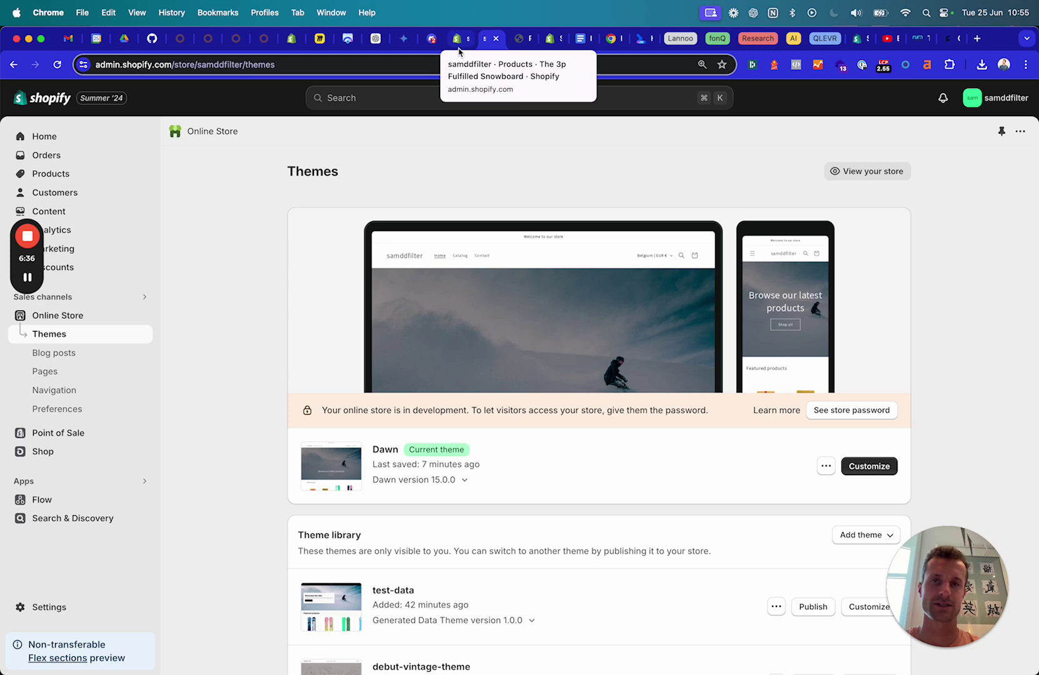
pyautogui.click(100, 520)
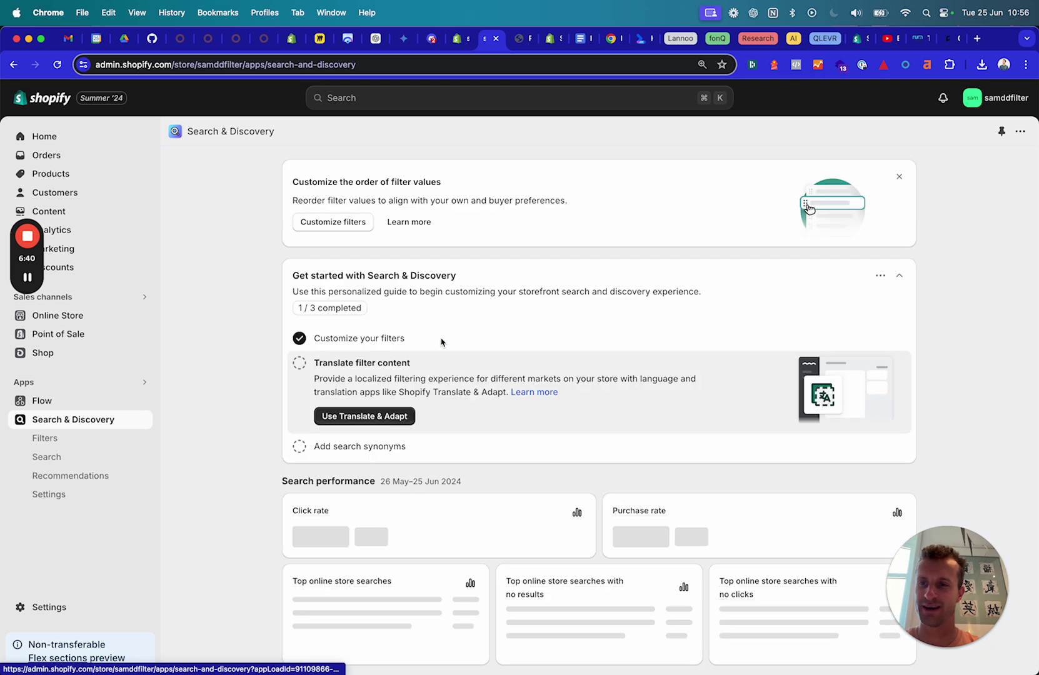
pyautogui.click(47, 440)
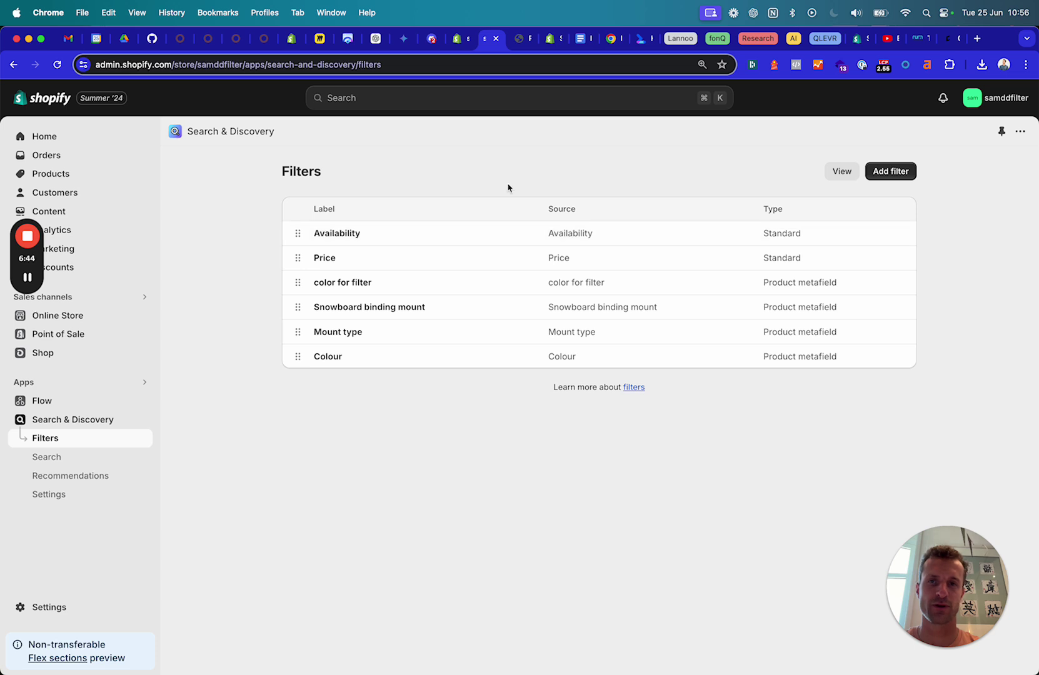
# - Start a new filter to inspect the available sources, including Product metafields, and return to the Filters list without adding one
pyautogui.click(897, 172)
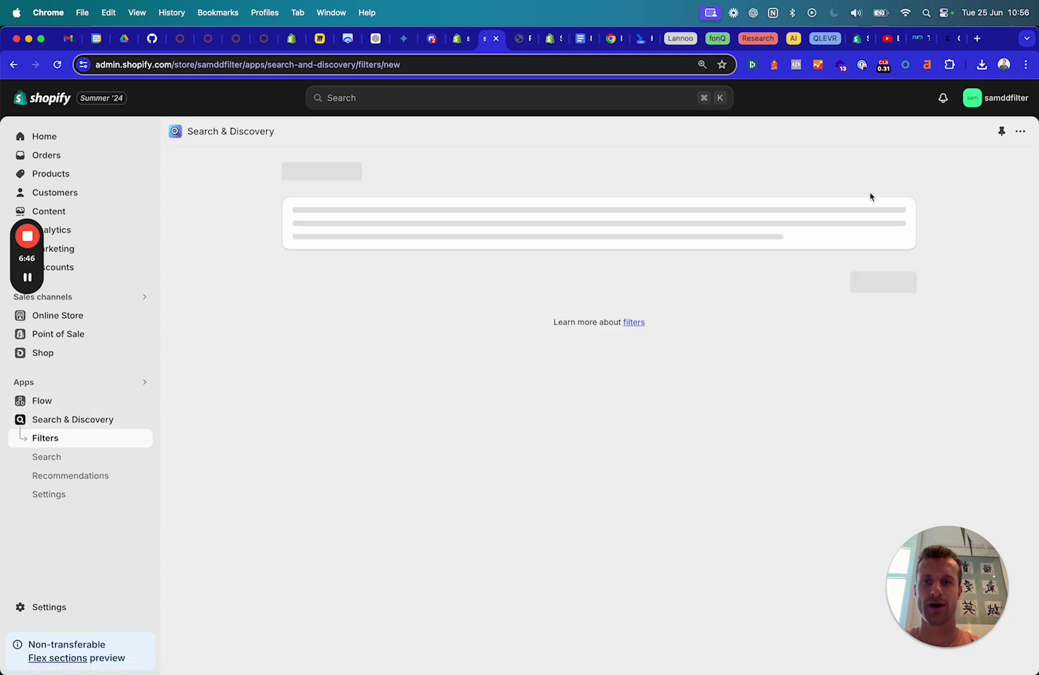
pyautogui.click(384, 235)
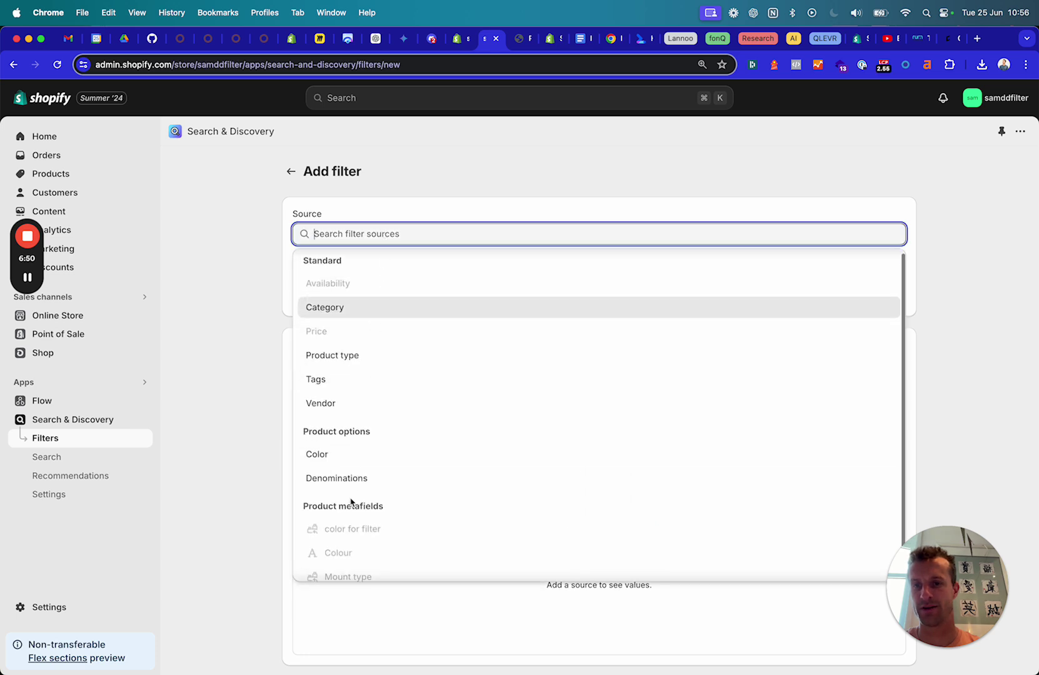
pyautogui.scroll(-2, 351, 488)
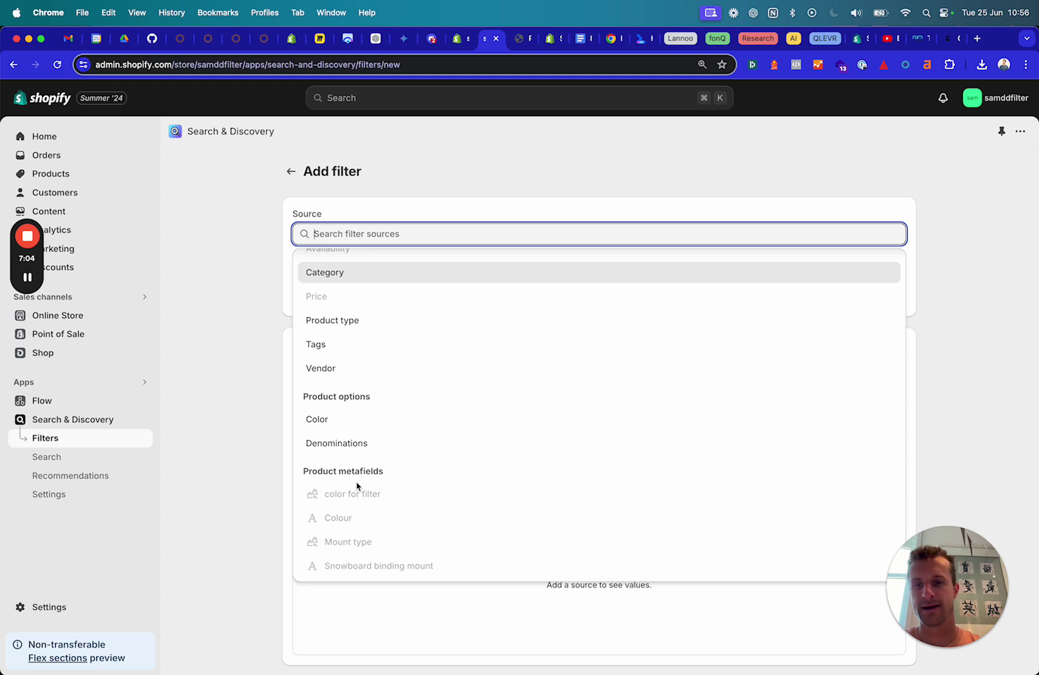
pyautogui.click(292, 171)
pyautogui.click(291, 171)
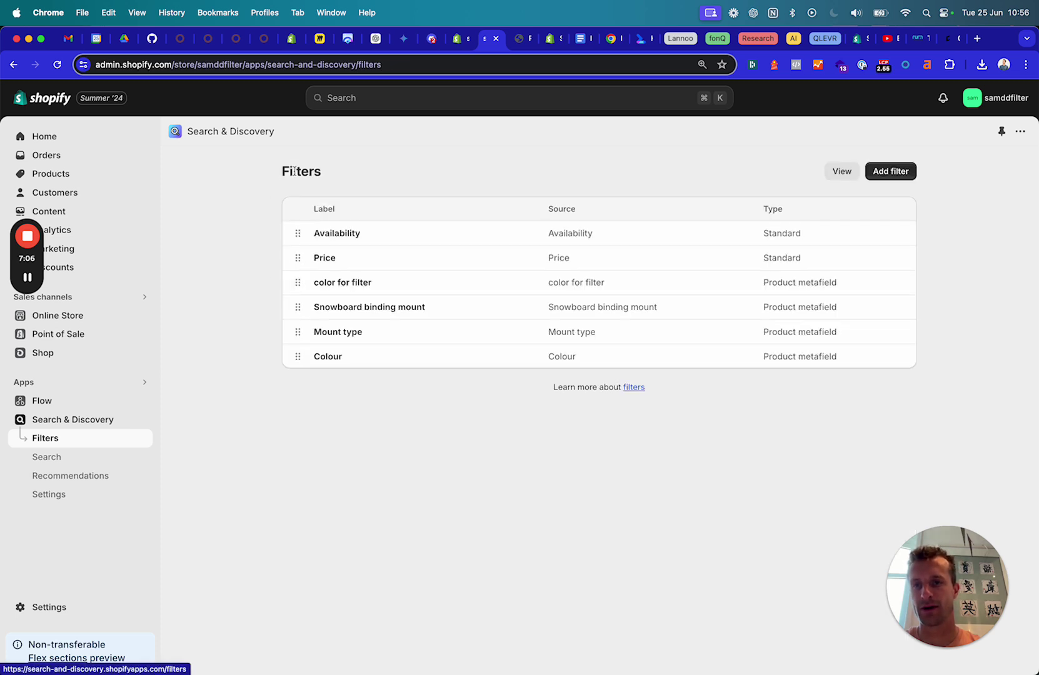
# - Open the color for filter filter and inspect its label, logic and swatch values
pyautogui.click(344, 283)
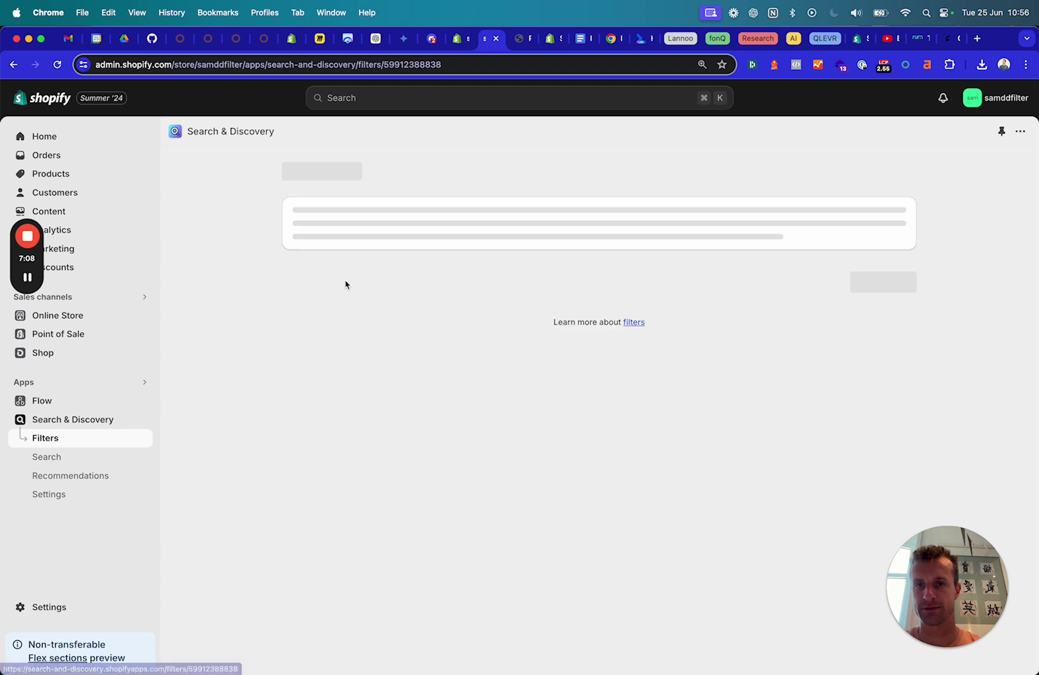
pyautogui.scroll(-2, 383, 358)
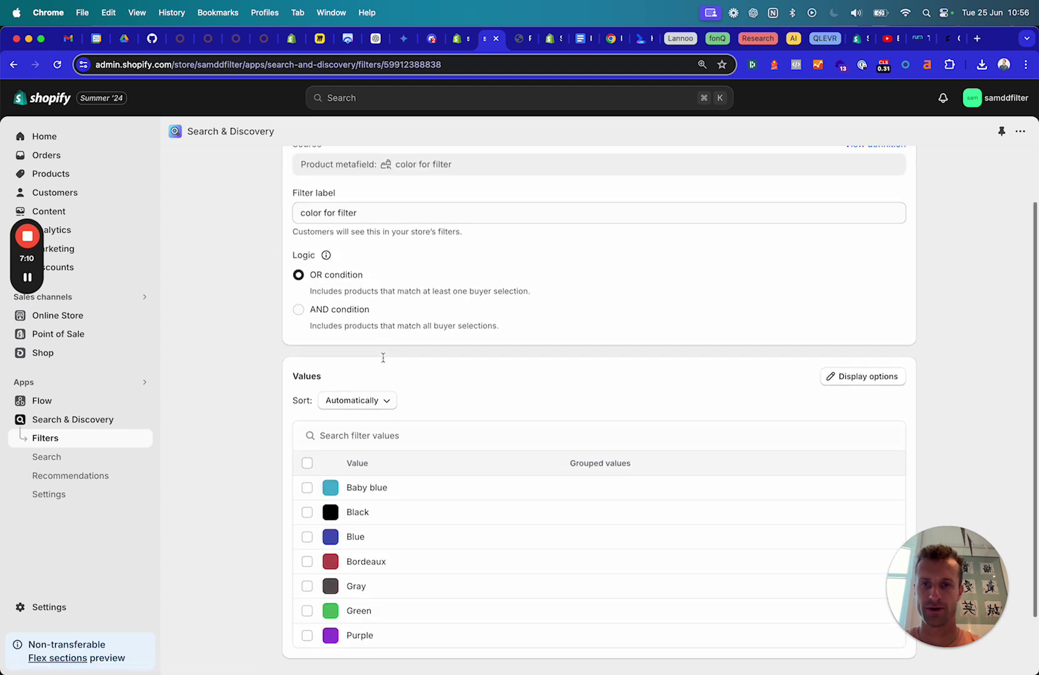
pyautogui.scroll(-1, 337, 437)
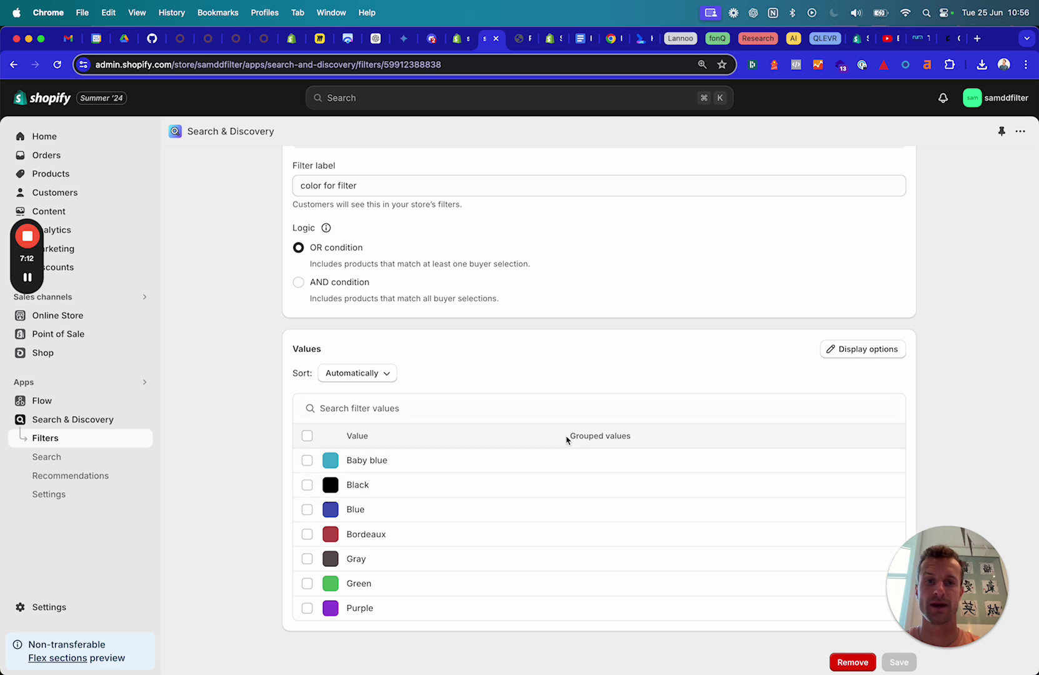
# - Compare the filter's values with the storefront's color for filter swatches and the product's metafields, and return to the filter settings
pyautogui.click(523, 38)
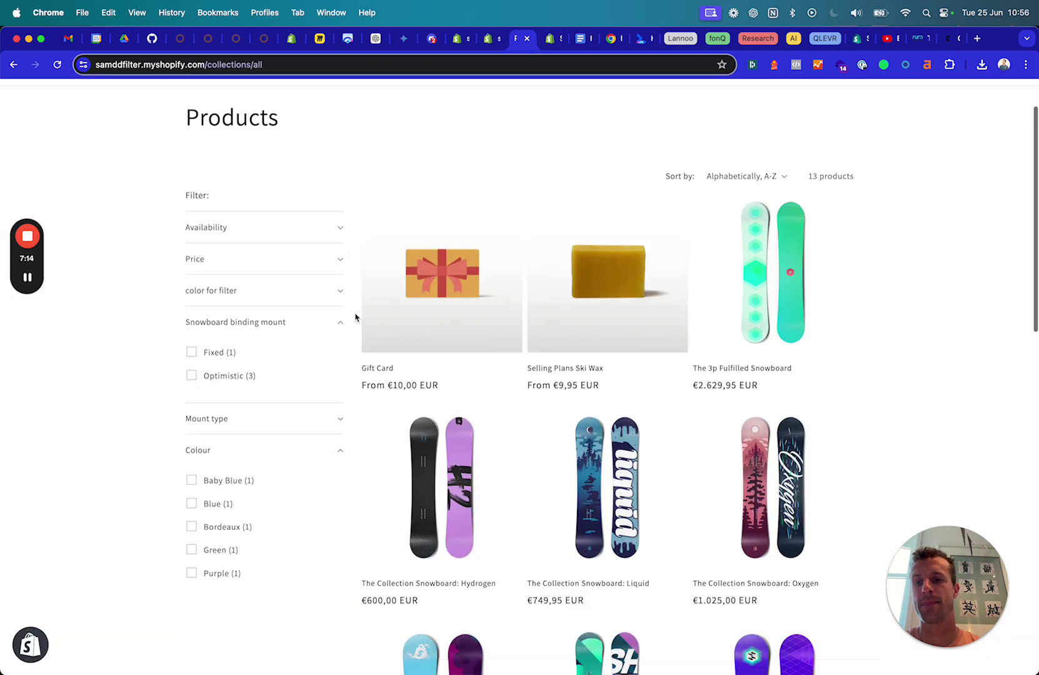
pyautogui.scroll(-1, 355, 317)
pyautogui.click(262, 274)
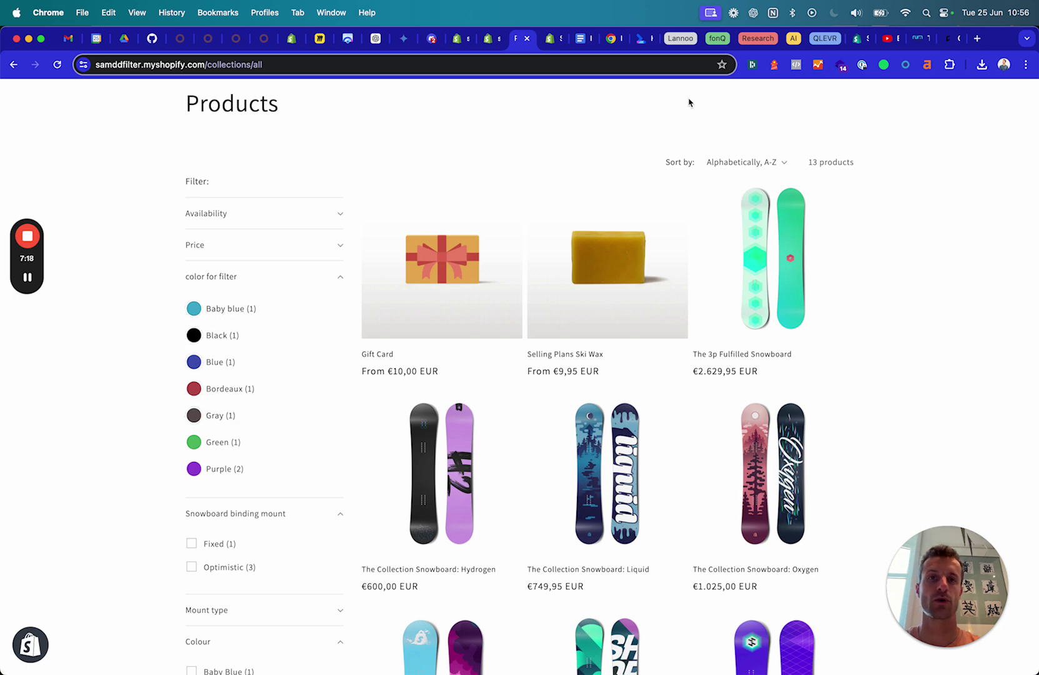
pyautogui.click(458, 45)
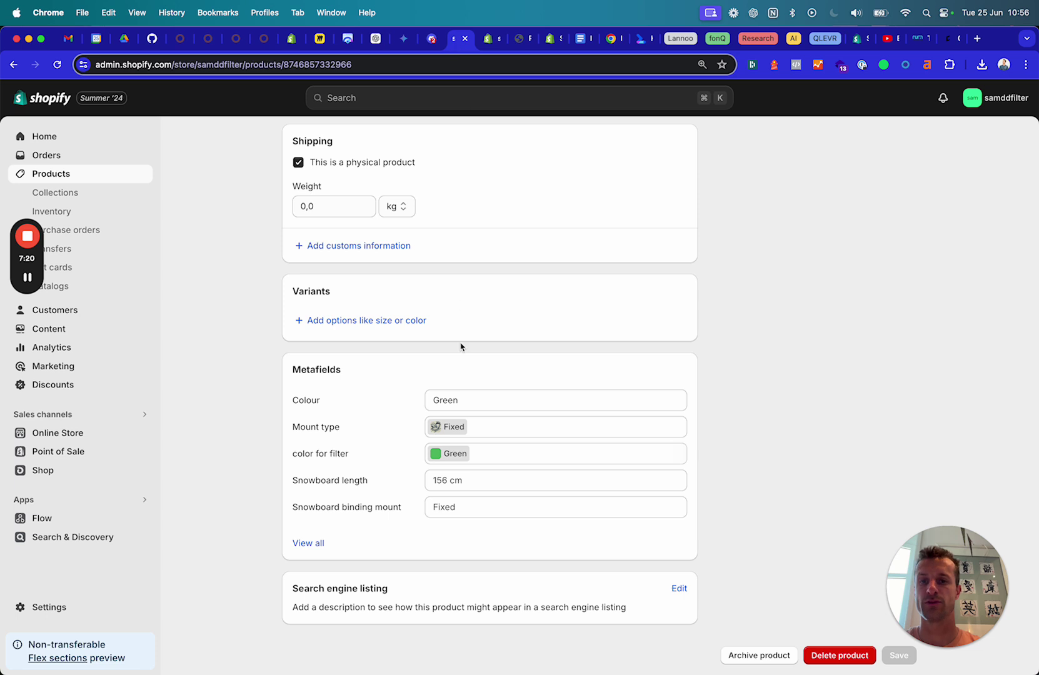
pyautogui.click(495, 42)
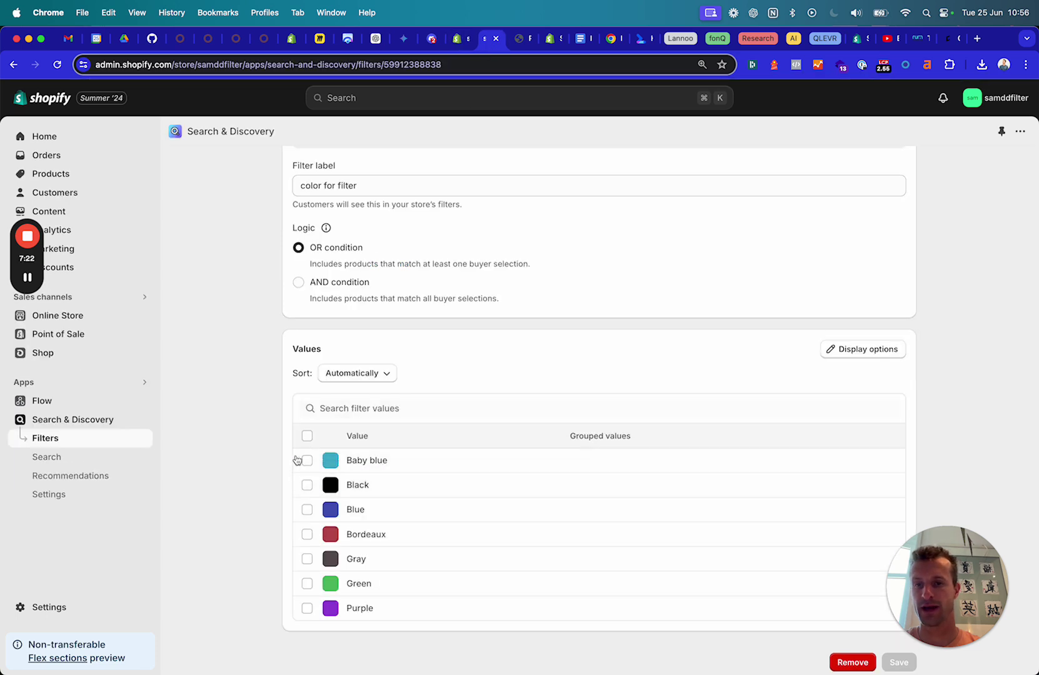
# - Set the color for filter values to sort manually and apply the automatic Reorder for me arrangement
pyautogui.click(363, 373)
pyautogui.click(341, 427)
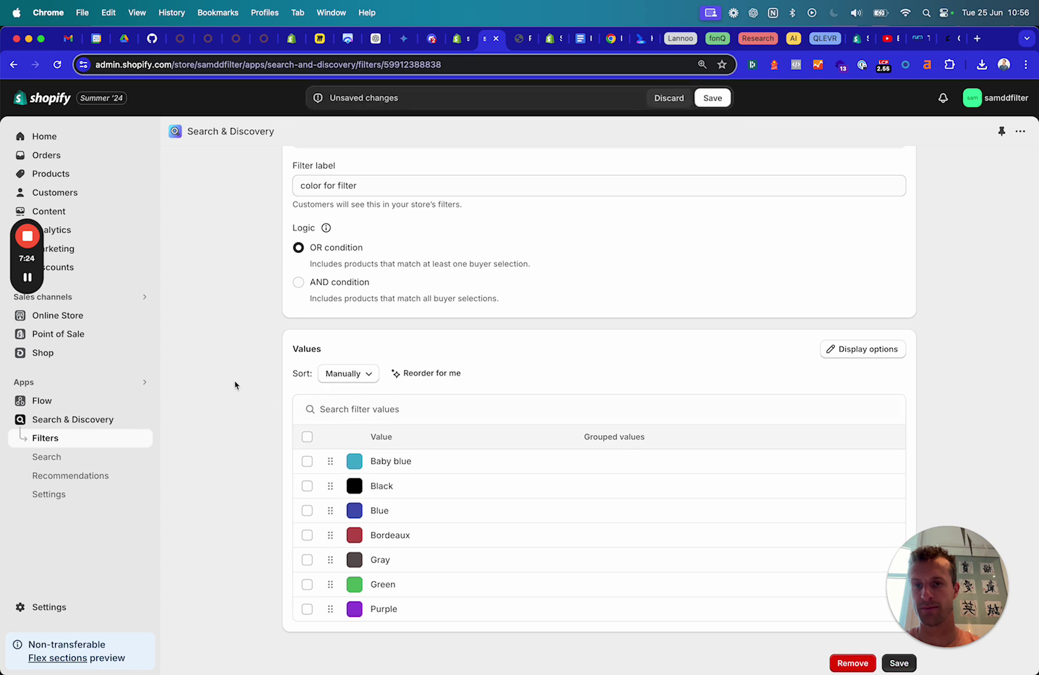
pyautogui.scroll(-2, 235, 385)
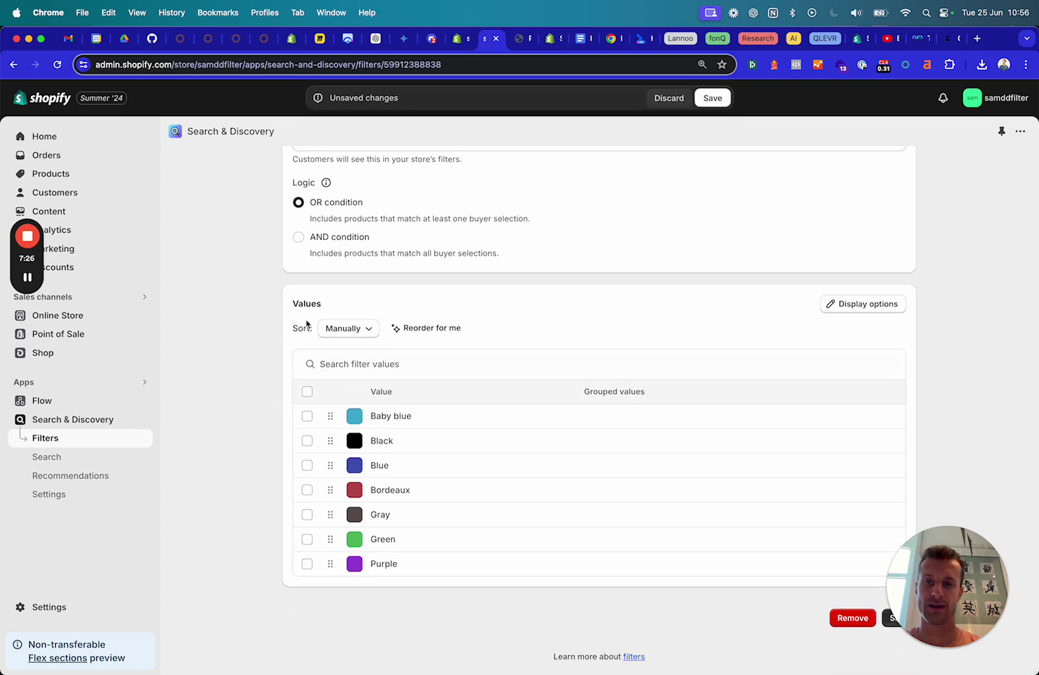
pyautogui.click(437, 332)
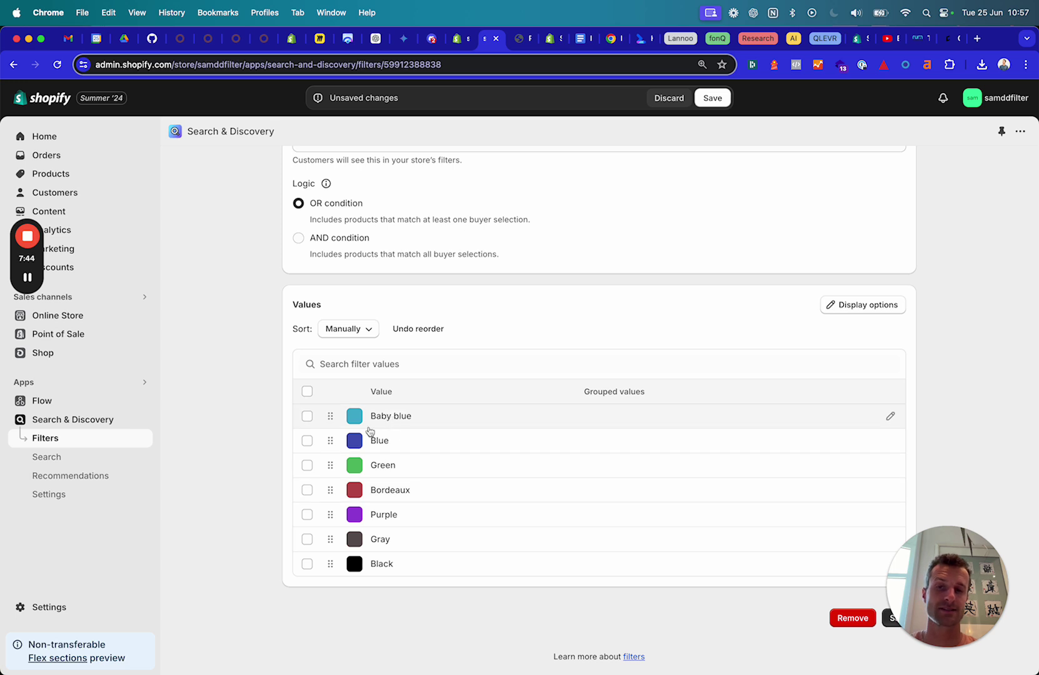
# - Move Green to the first place in the color for filter values, above Baby blue, and save the filter
pyautogui.moveTo(330, 441); pyautogui.dragTo(331, 417)
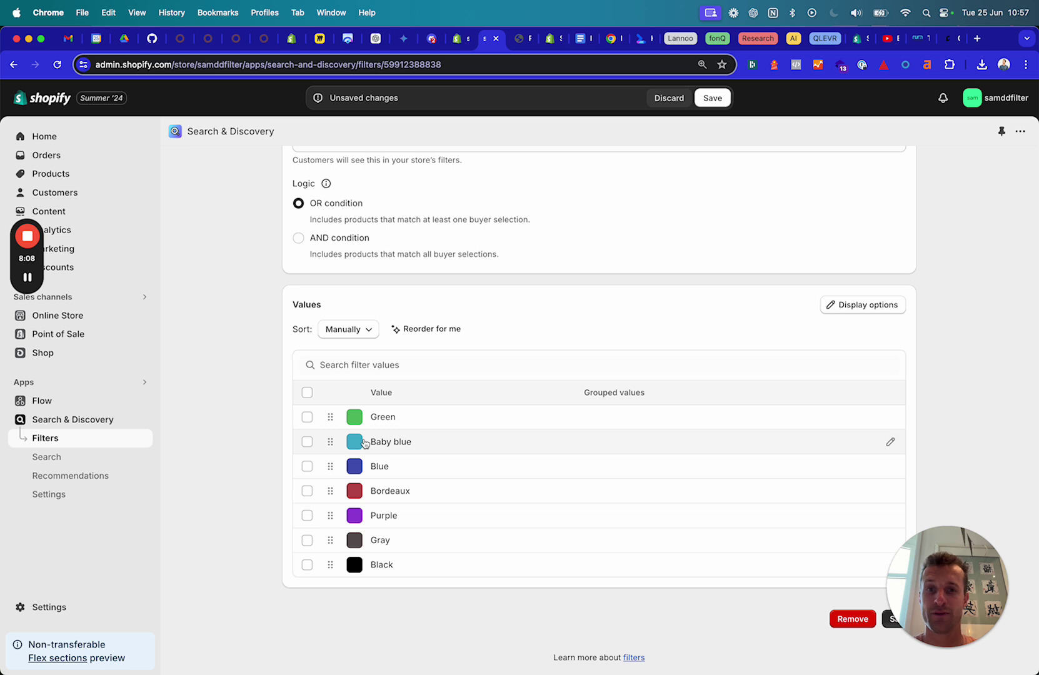
pyautogui.click(714, 99)
# - Switch to the storefront's Products page, reload it and filter the products by the Green color for filter swatch
pyautogui.click(520, 39)
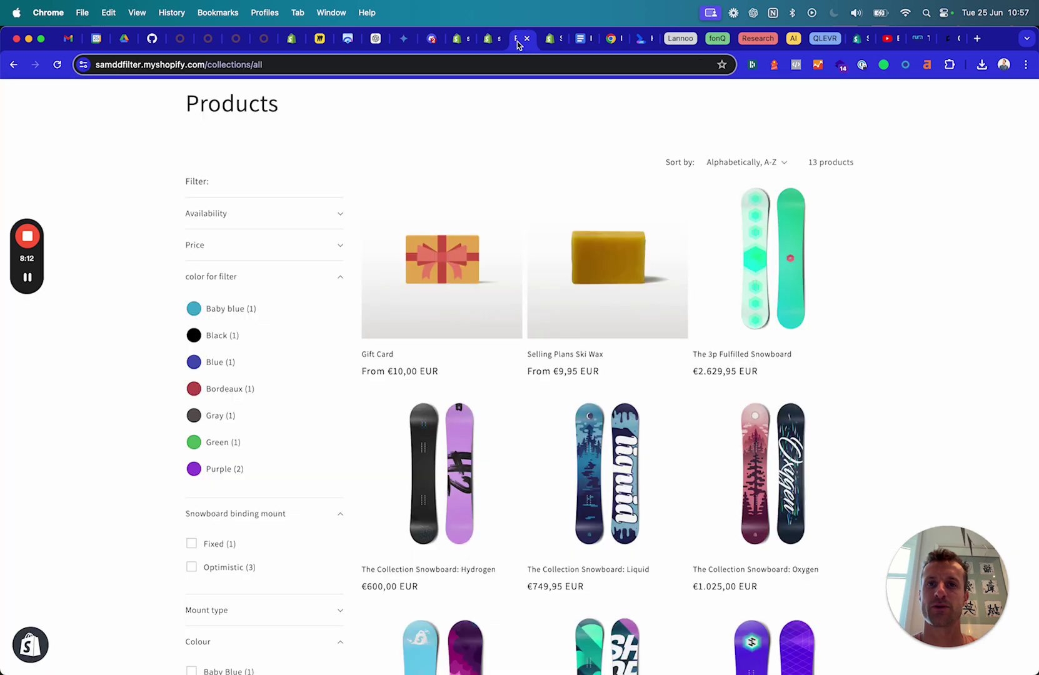
pyautogui.press('super+r')
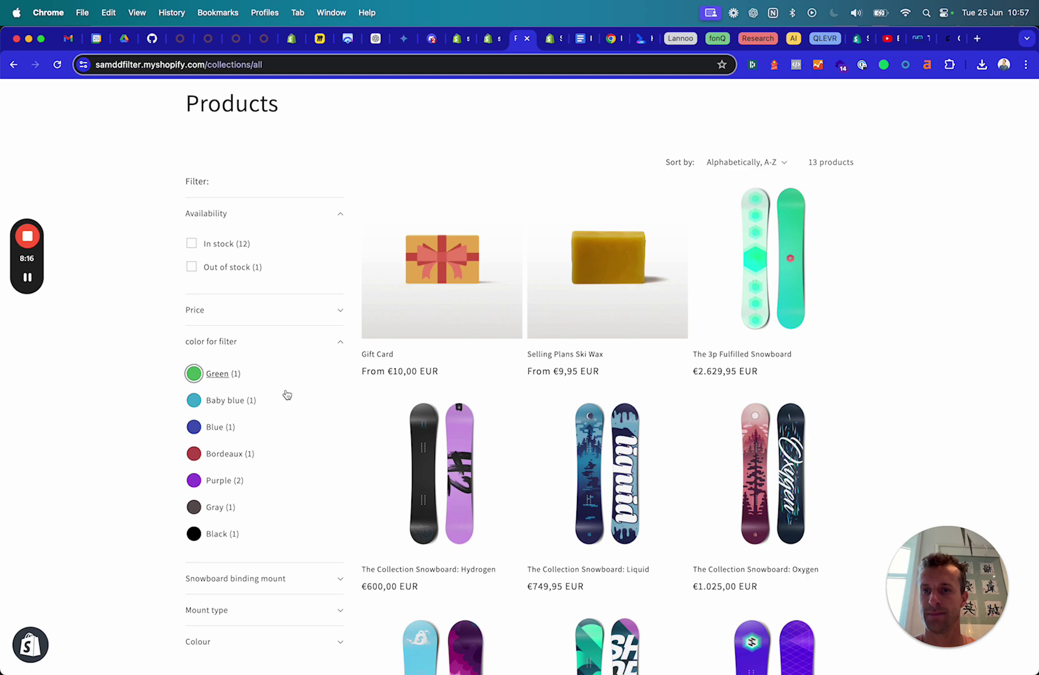
pyautogui.click(262, 378)
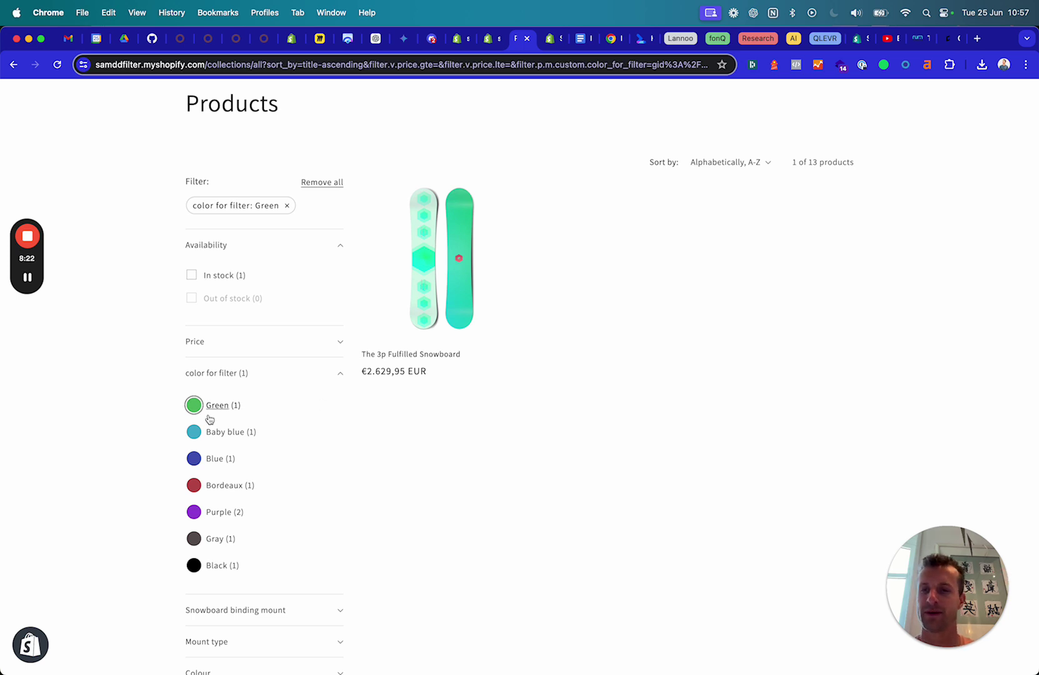
# - Expand the Mount type filter on the storefront and examine its image swatches alongside the other filters
pyautogui.scroll(-1, 247, 409)
pyautogui.scroll(-1, 247, 411)
pyautogui.click(210, 575)
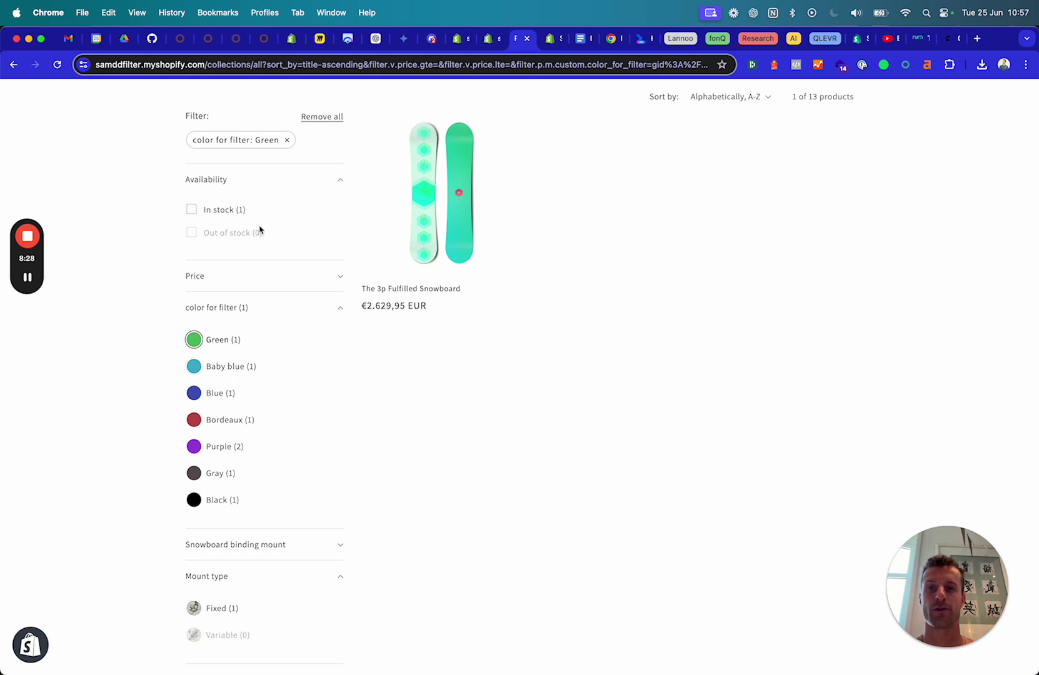
pyautogui.scroll(2, 260, 230)
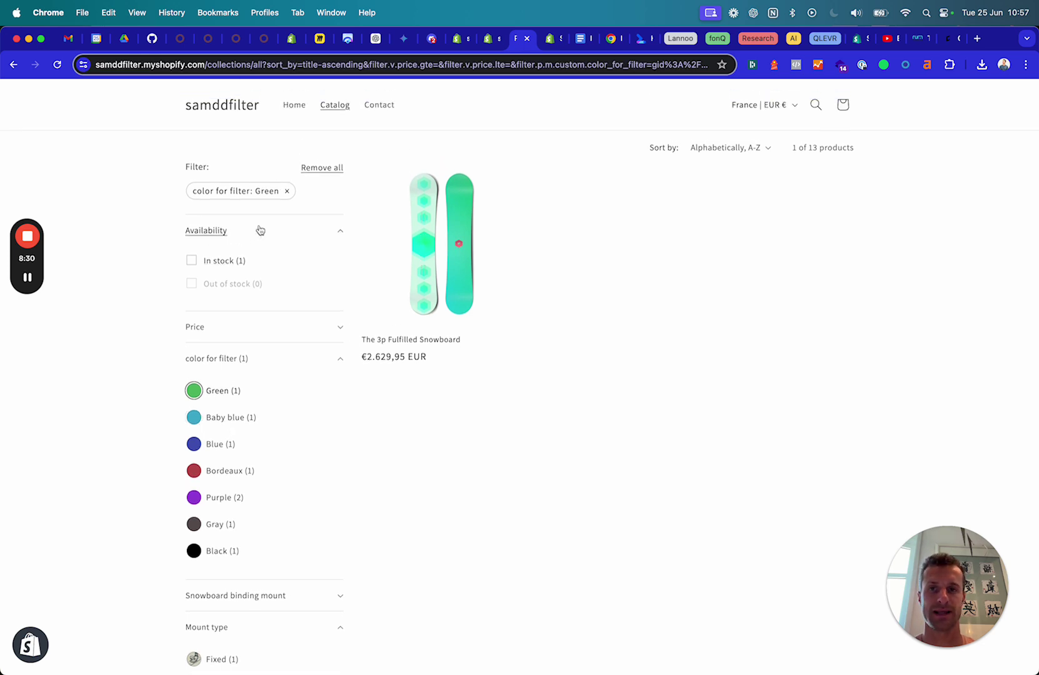